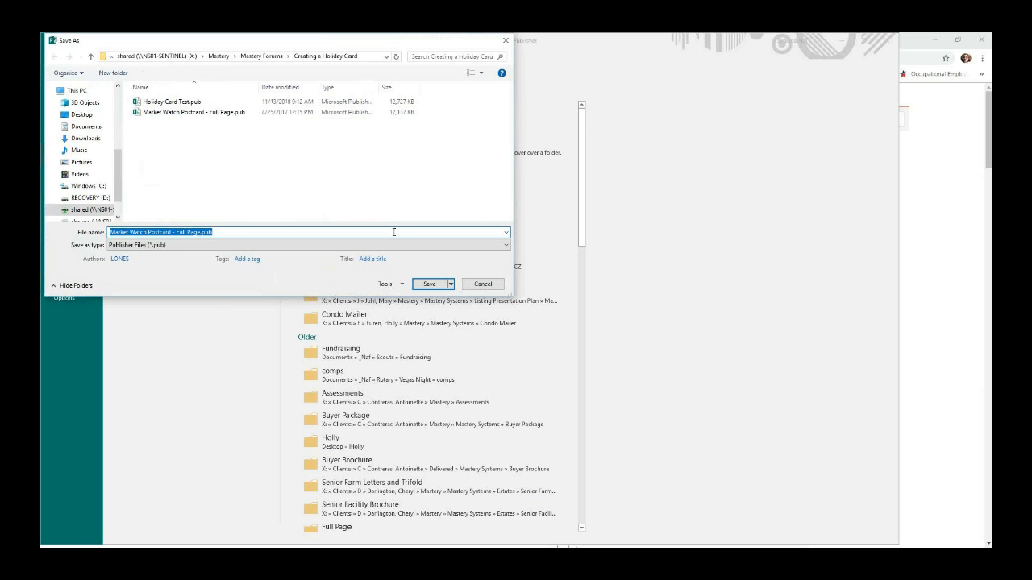
Save the publication under the file name Holiday Card Final.
type("Ho")
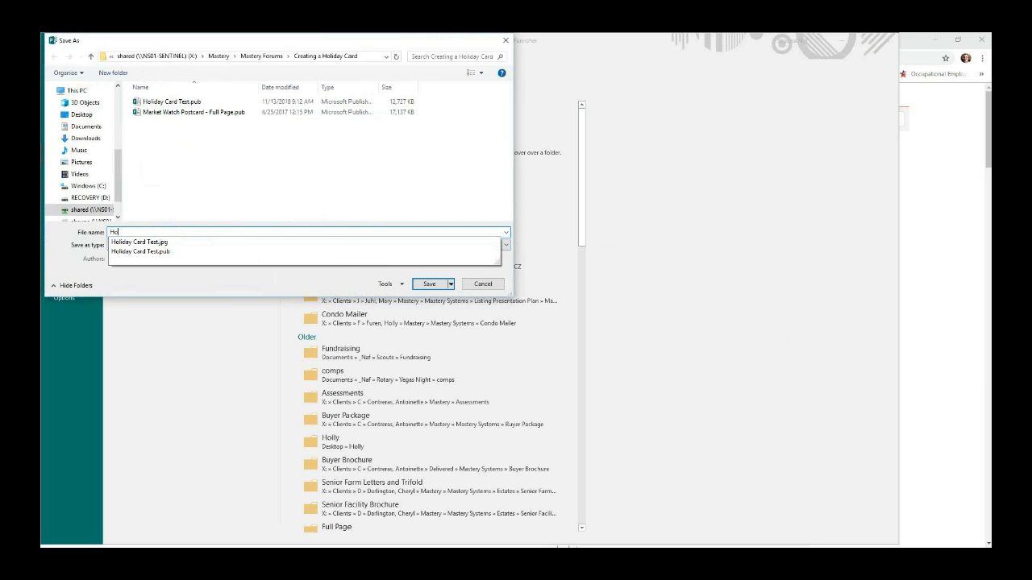
type("liday Card Fina")
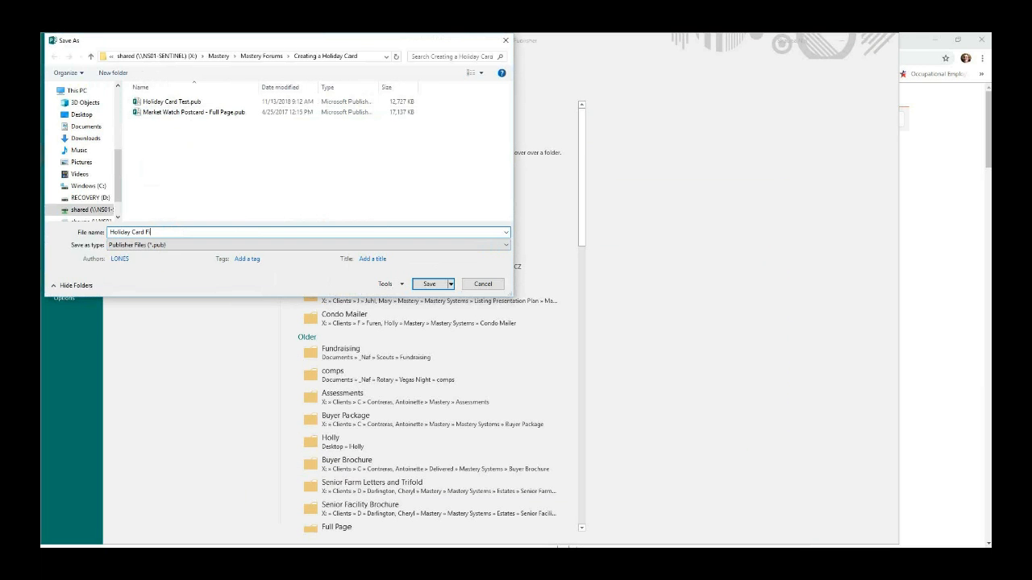
key("Return")
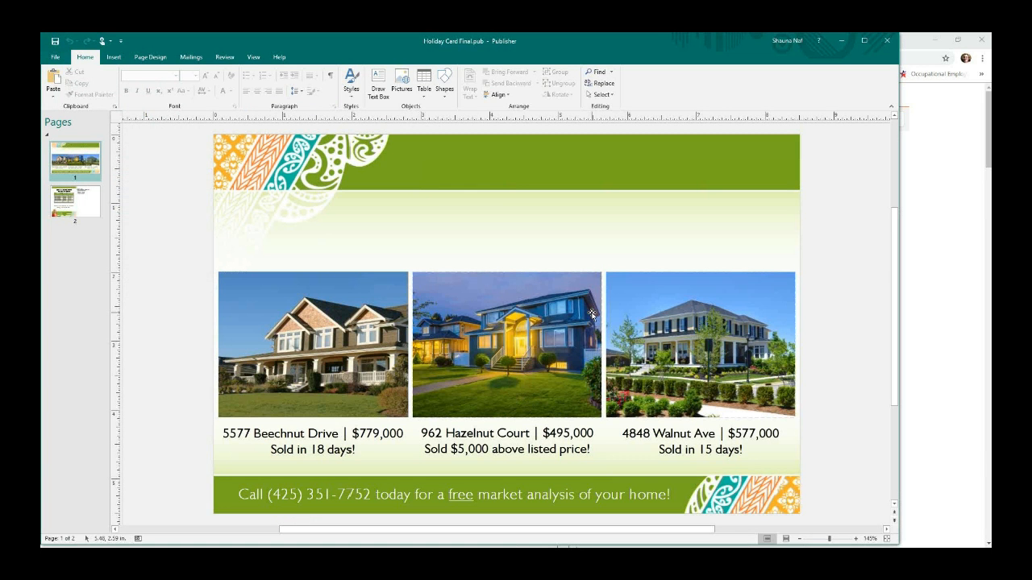
Delete the three house photos from page 1.
left_click(592, 315)
key("Delete")
left_click(642, 328)
key("Delete")
left_click(385, 400)
key("Delete")
Delete the three property captions and the market analysis text in the green footer of page 1.
left_click(385, 423)
key("Delete")
left_click(453, 426)
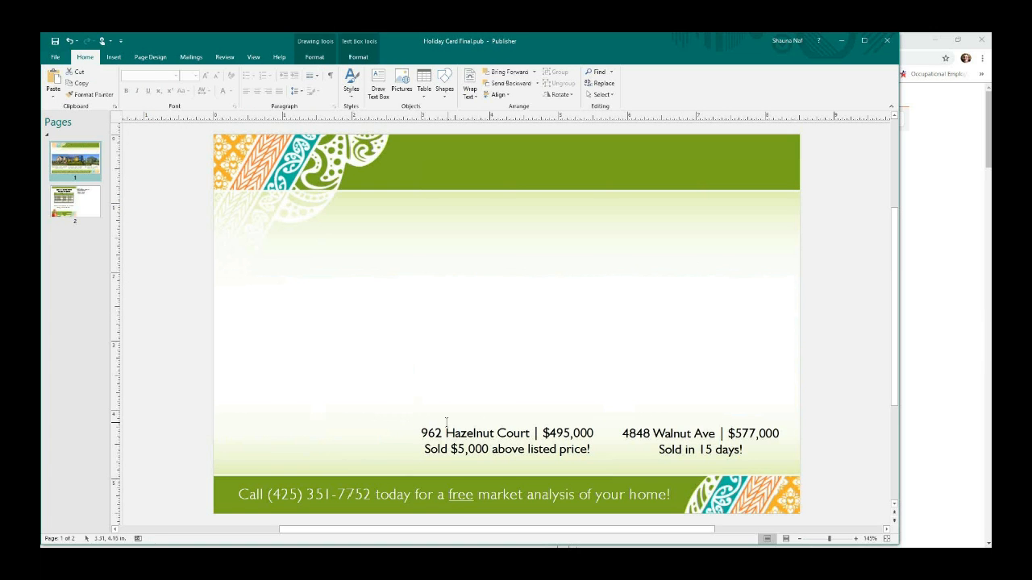
left_click(500, 418)
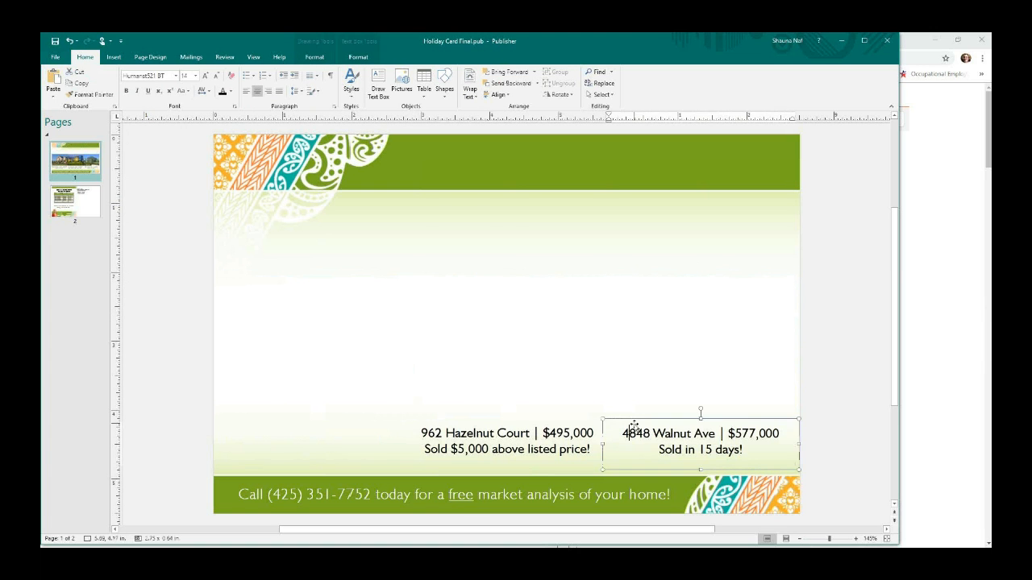
left_click(605, 427)
key("Delete")
left_click(583, 420)
key("Delete")
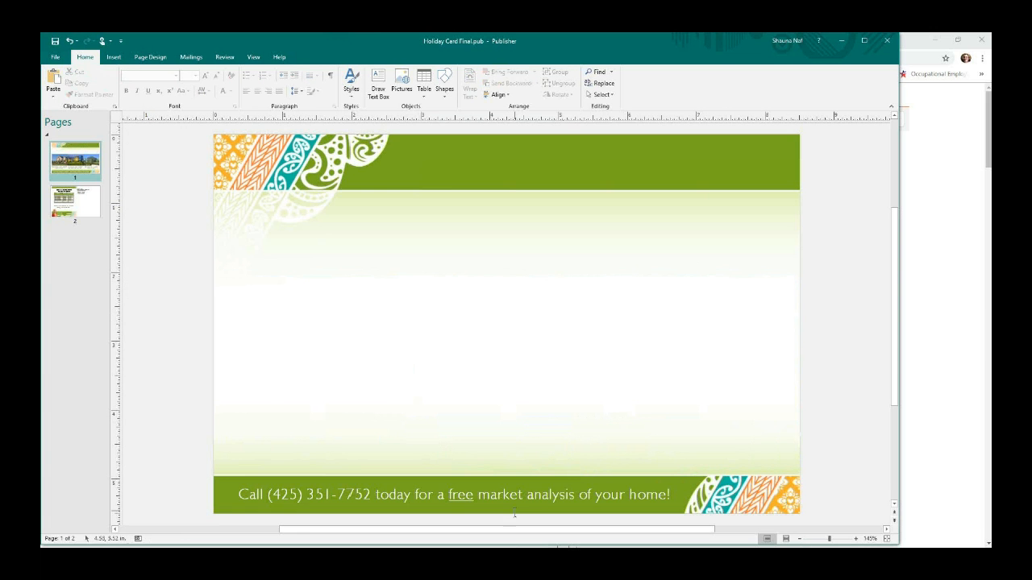
left_click(515, 506)
key("Delete")
On page 2, delete the John L. Scott logo and the return address text box.
left_click(75, 203)
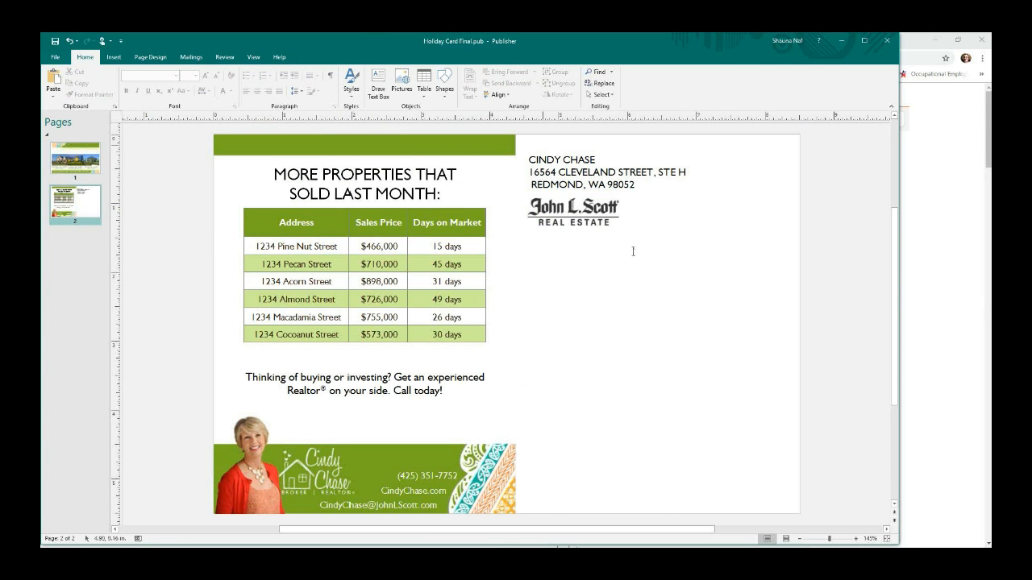
left_click(562, 213)
key("Delete")
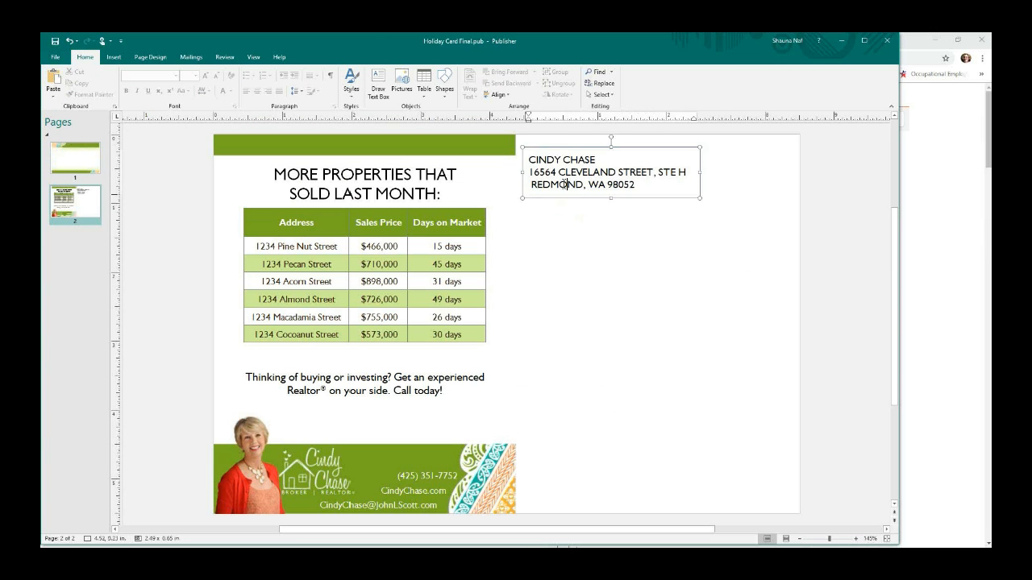
left_click(562, 190)
key("Delete")
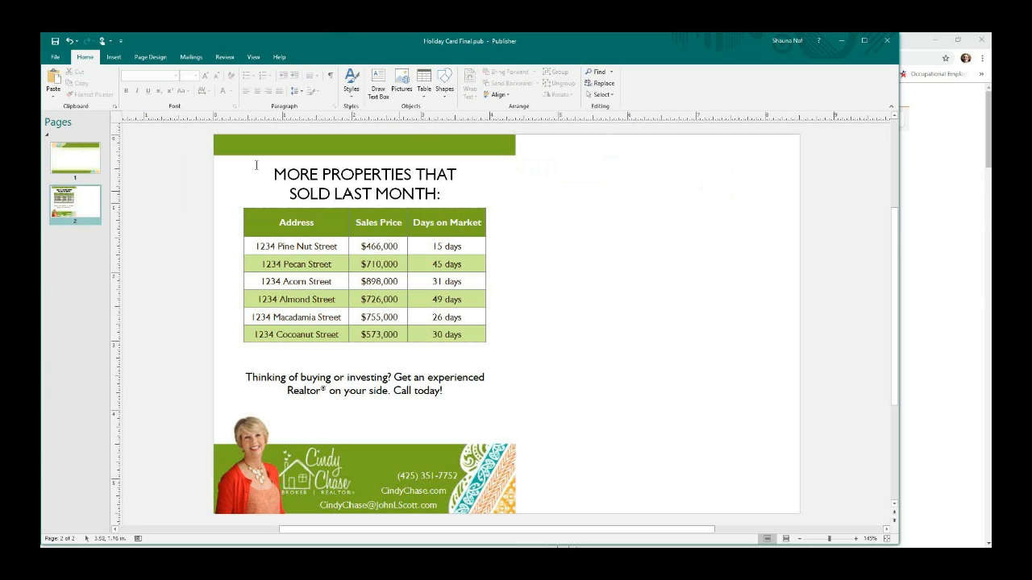
Copy the agent's portrait and house logo from page 2 onto page 1.
left_click_drag(186, 142, 588, 443)
left_click(588, 442)
left_click(296, 493)
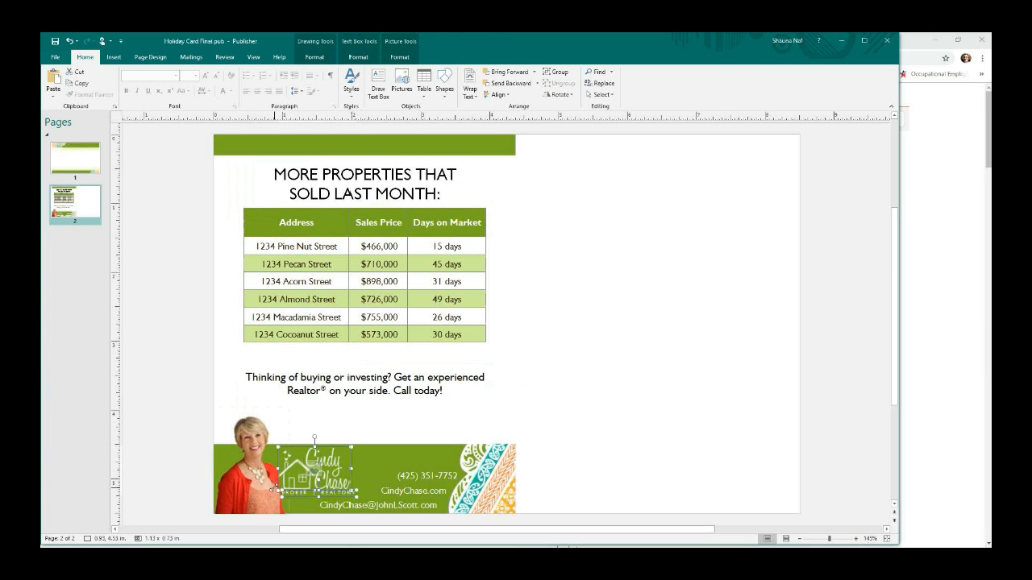
left_click(259, 507, "shift")
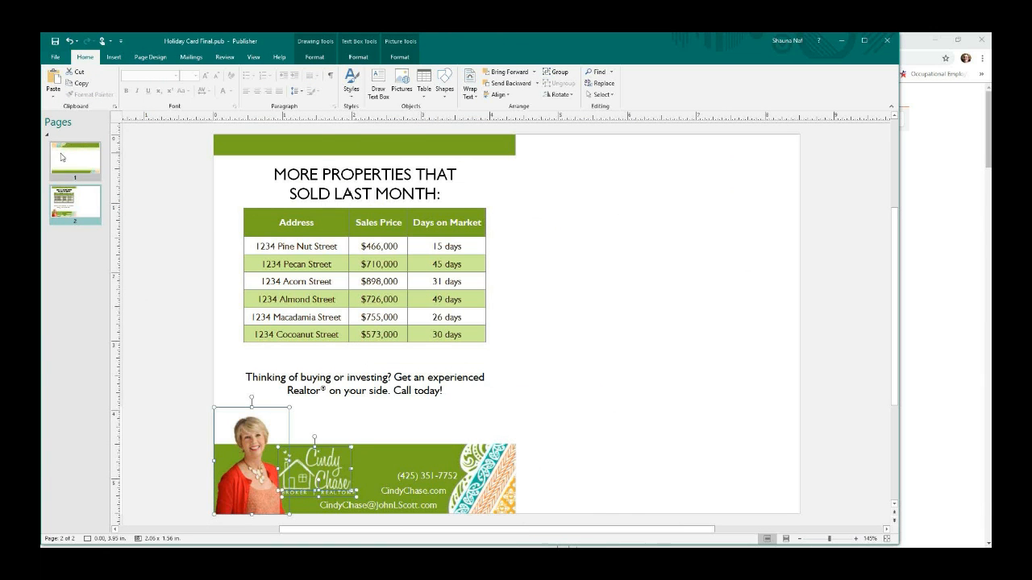
left_click(98, 168)
key("ctrl+v")
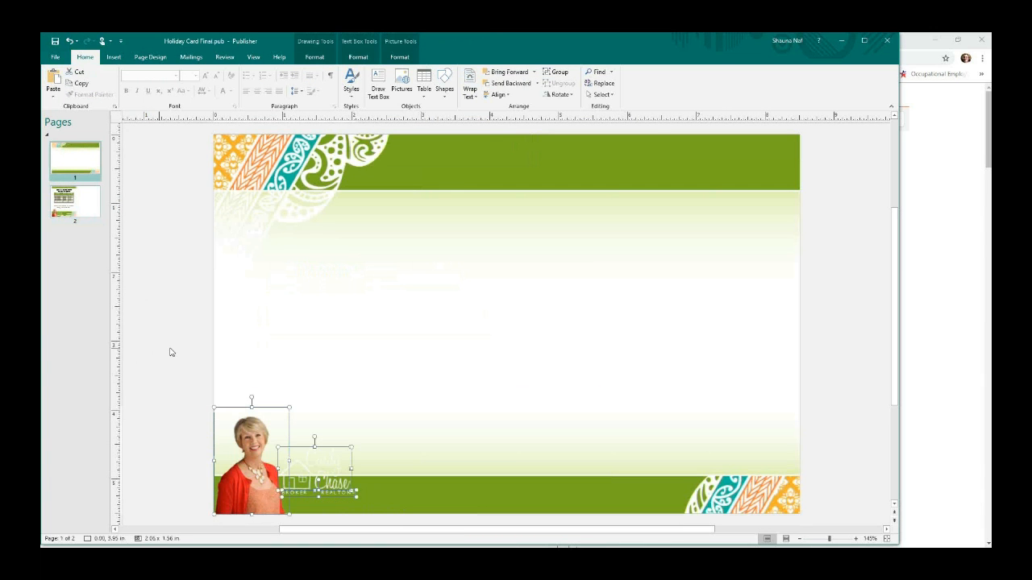
left_click(147, 301)
Delete page 2 from the publication.
left_click(84, 208)
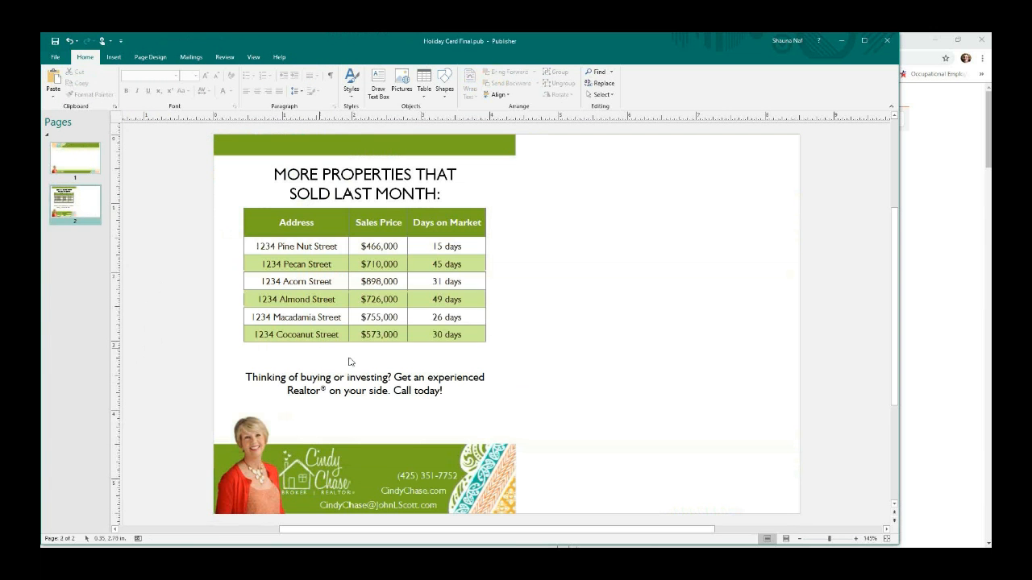
right_click(78, 211)
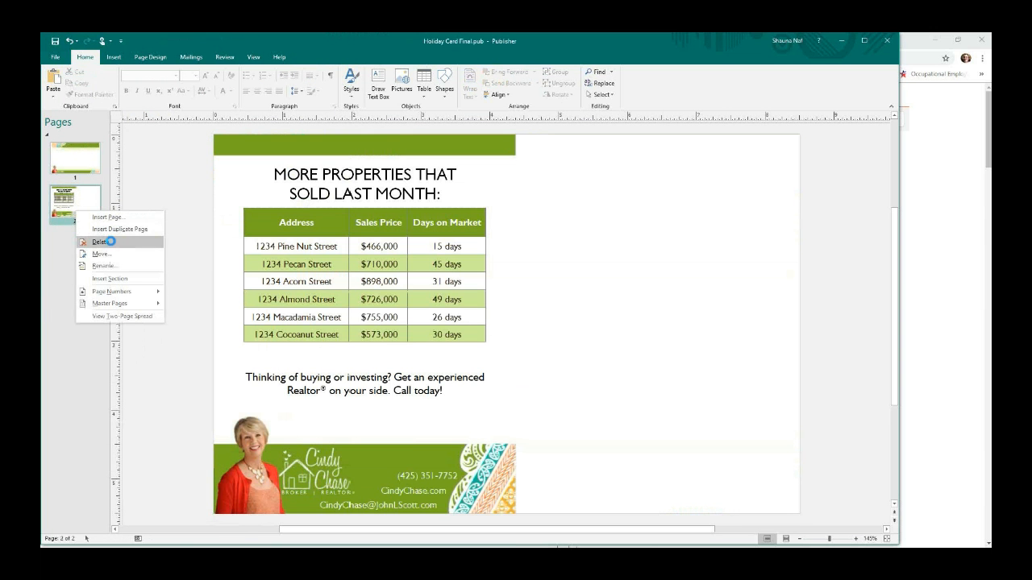
left_click(110, 242)
left_click(499, 322)
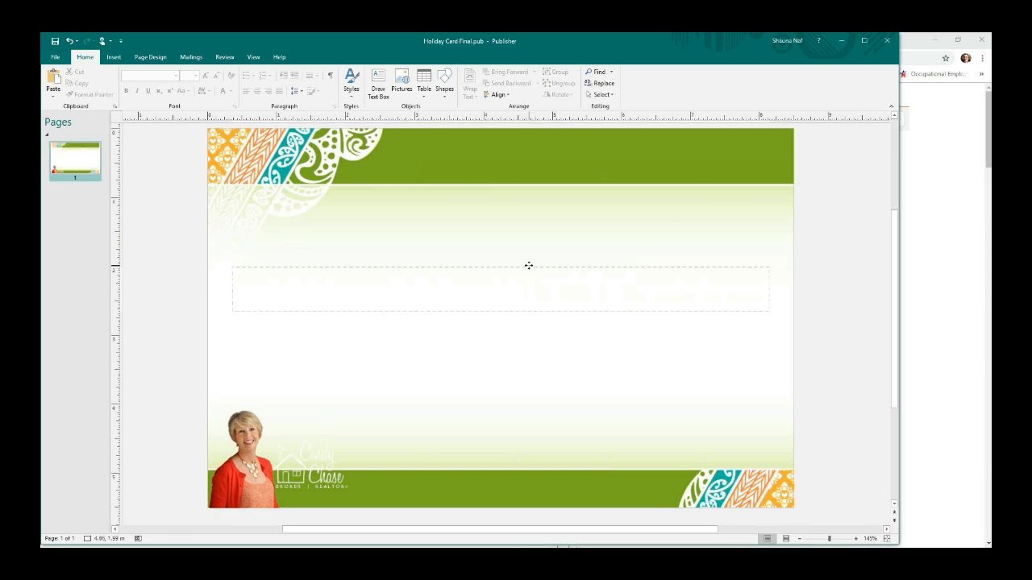
left_click(528, 267)
key("Escape")
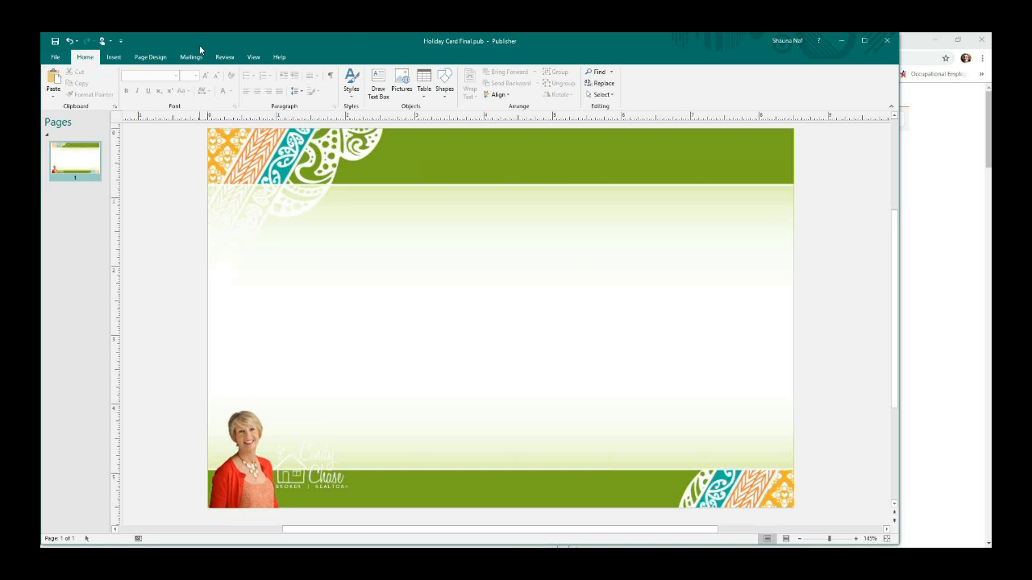
Set the page size to 7.25 inches wide by about 5.25 inches high.
left_click(141, 58)
left_click(164, 89)
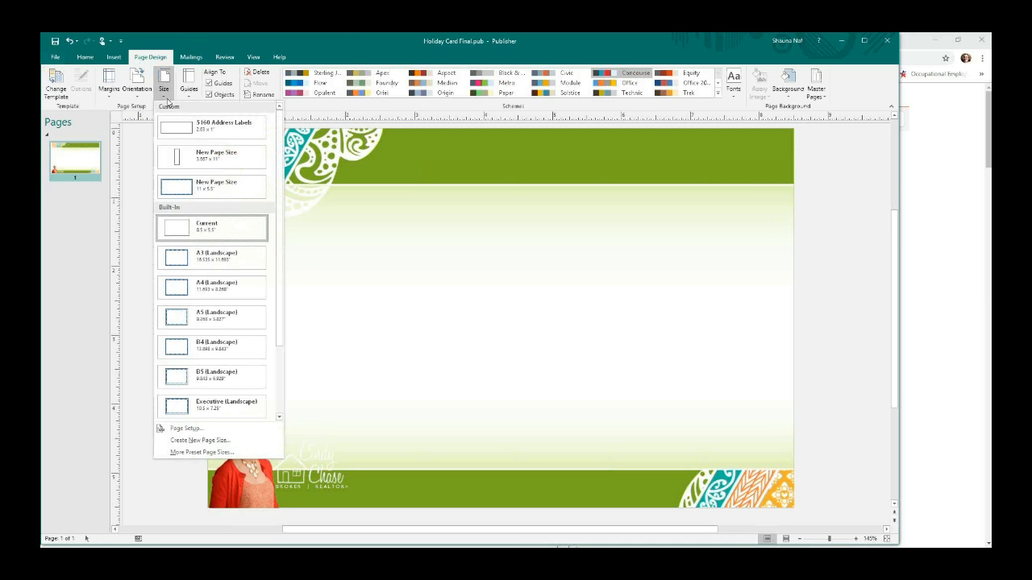
left_click(192, 427)
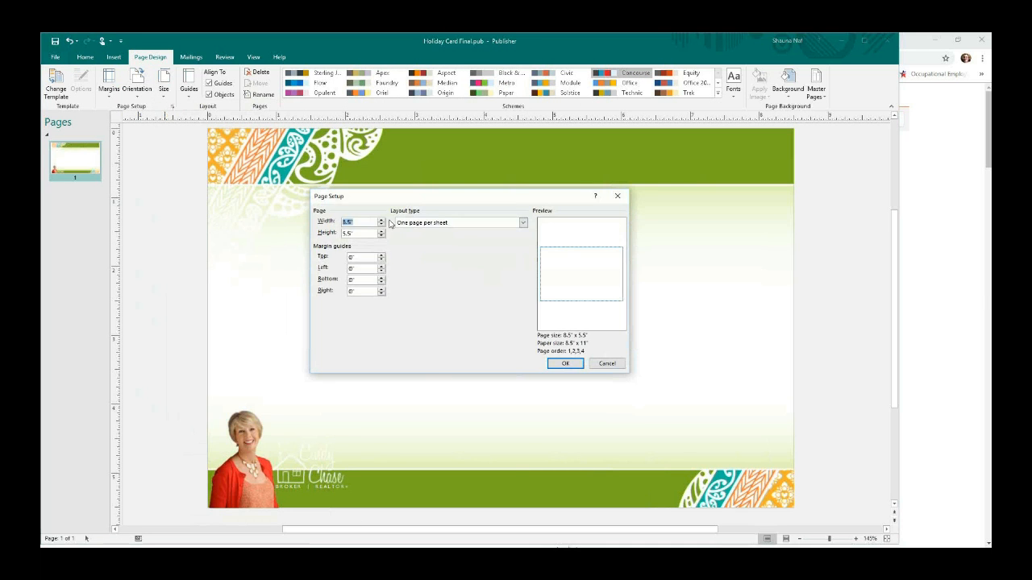
type("7")
key("Tab")
type("5")
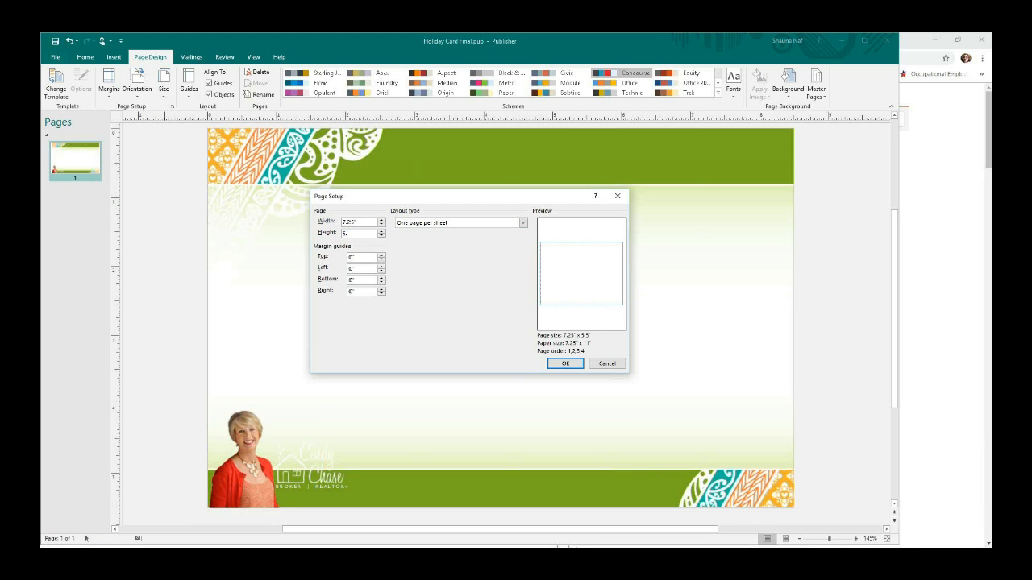
left_click(564, 363)
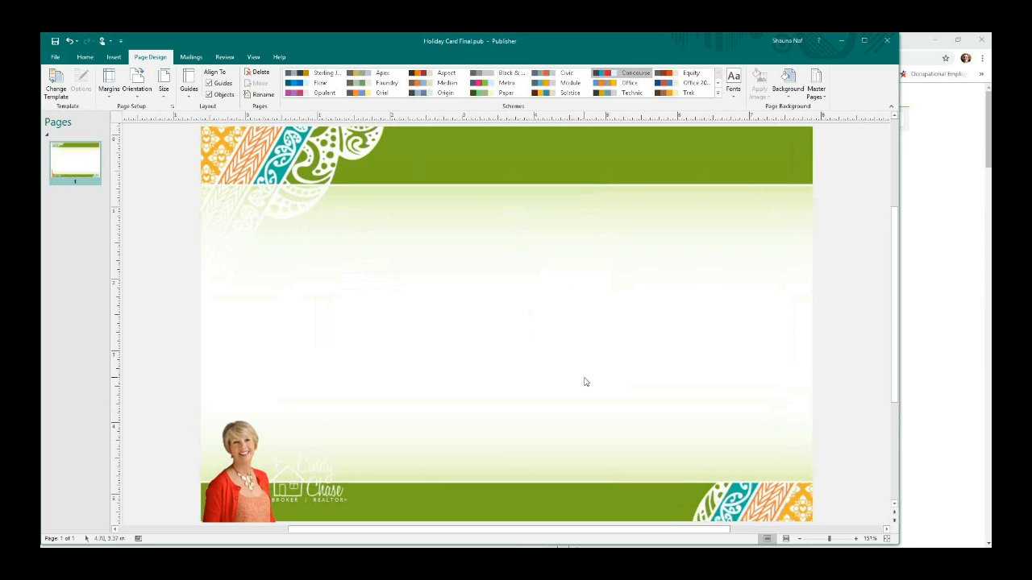
On master page A, shrink the background picture to about 8.13 by 5.26 inches, aligned with the page's top-left corner.
left_click_drag(154, 384, 166, 421)
left_click(268, 475)
key("ctrl+m")
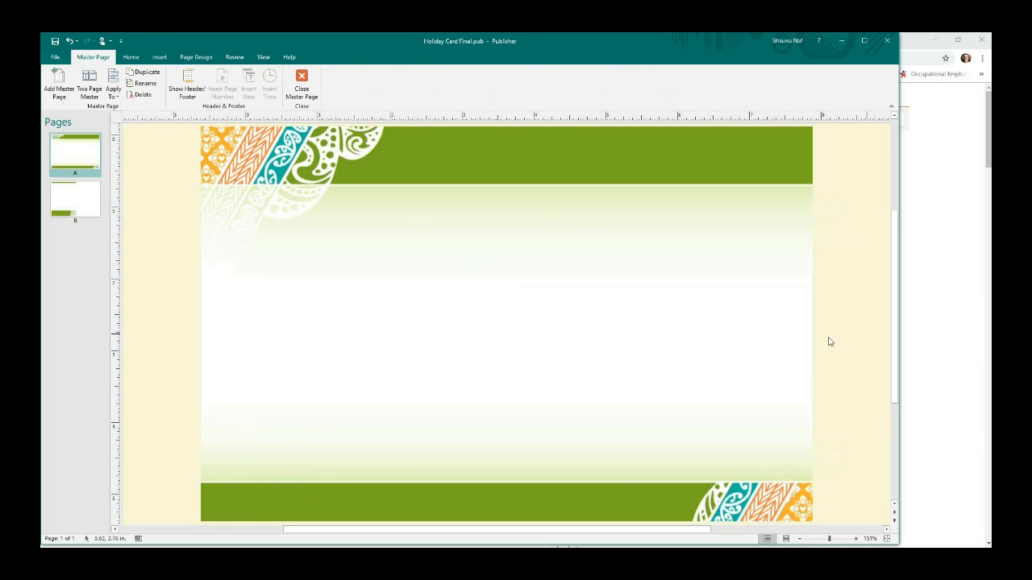
left_click(303, 191)
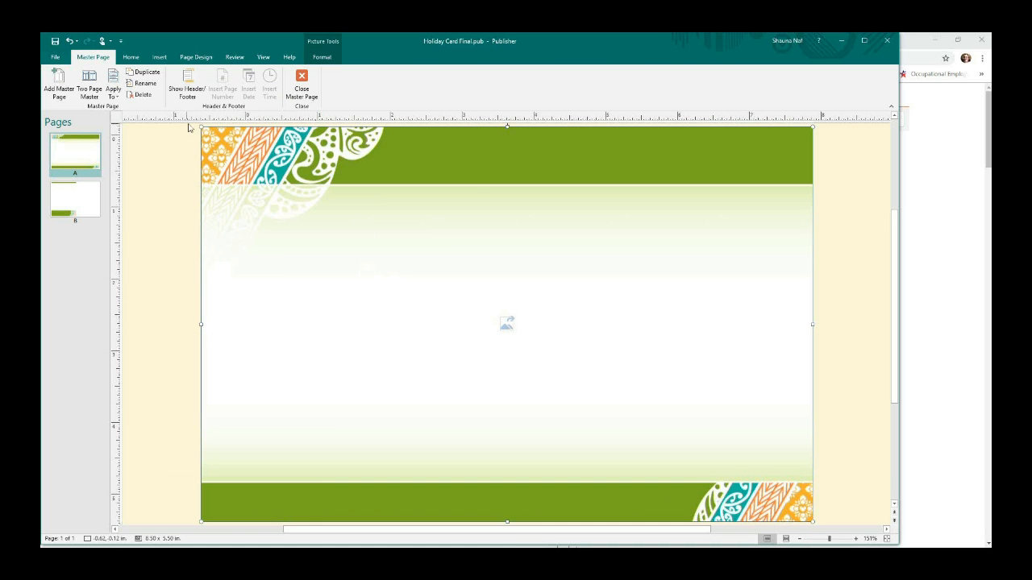
left_click_drag(202, 127, 327, 278)
left_click_drag(724, 204, 825, 161)
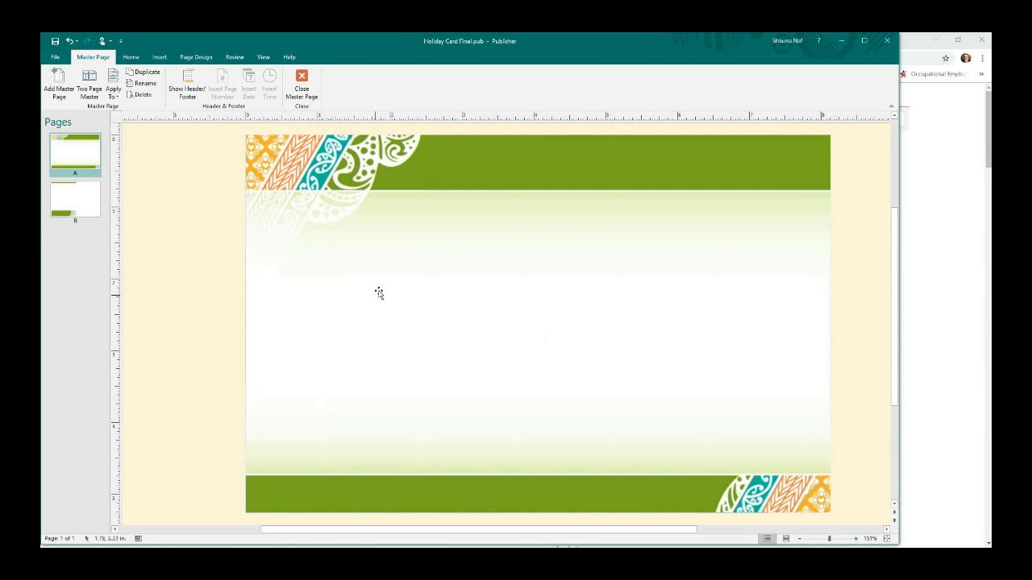
Crop off the upper part of the background picture, leaving the lower strip about 2.57 inches high.
left_click(322, 56)
left_click(599, 92)
left_click(612, 108)
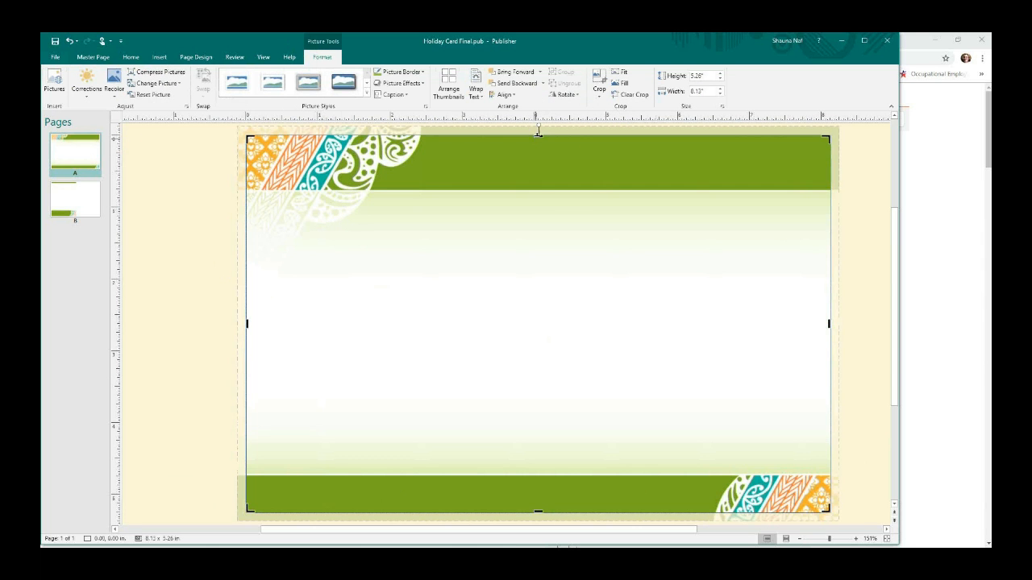
left_click_drag(537, 152, 526, 328)
left_click(857, 287)
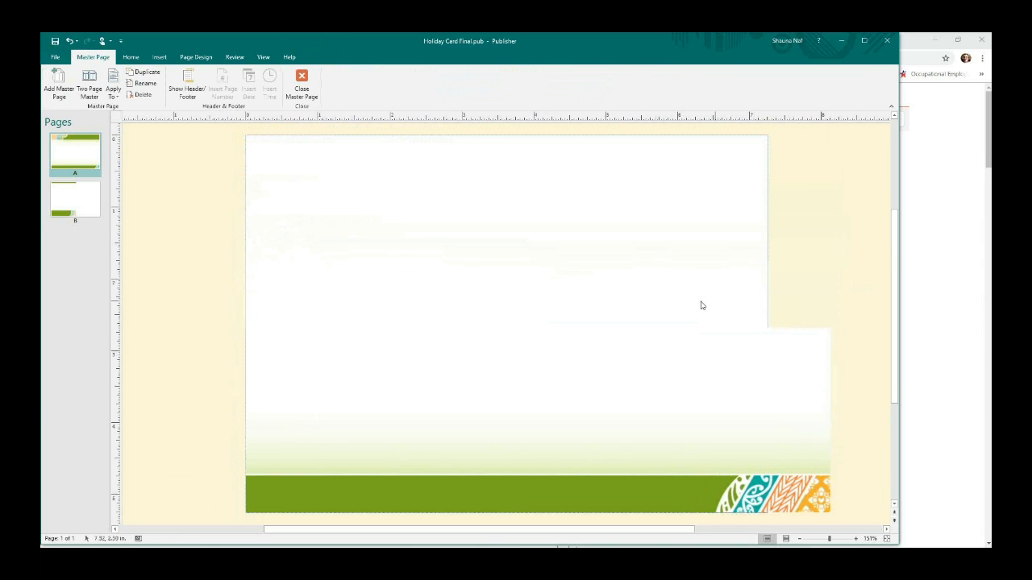
Align the background strip with the page's right edge and enlarge it to about 9.34 by 2.96 inches.
left_click(682, 378)
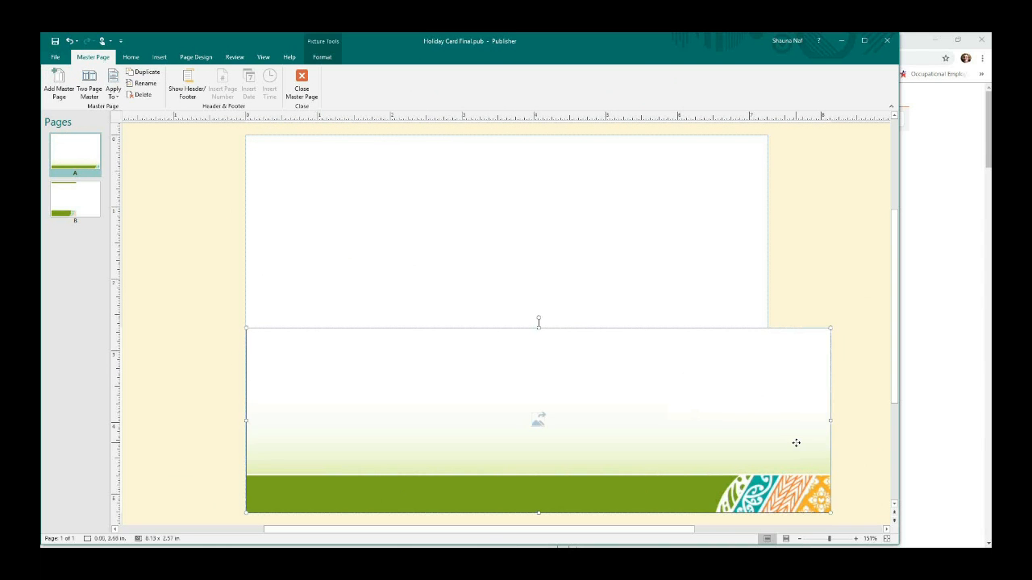
left_click_drag(782, 448, 725, 455)
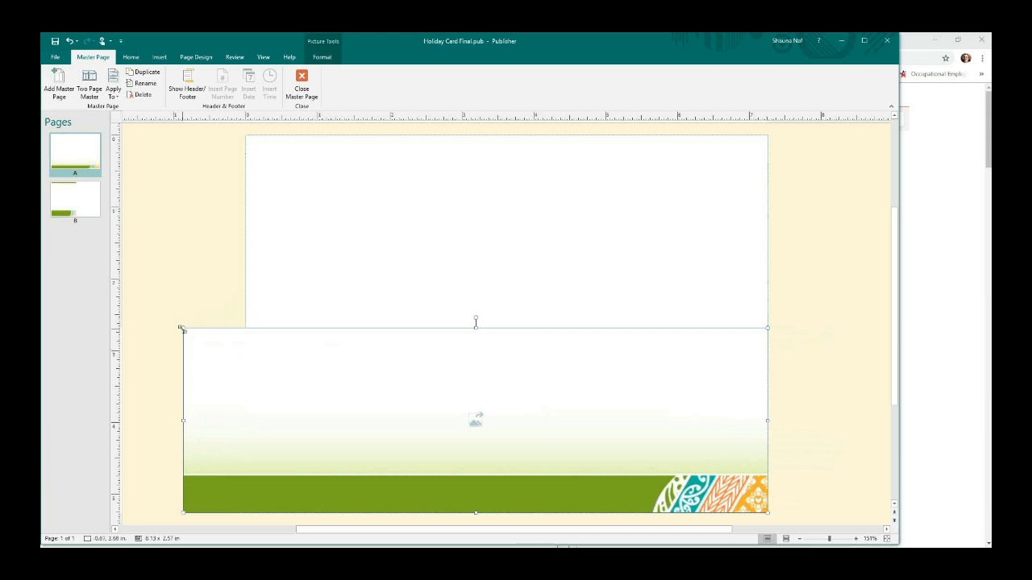
left_click_drag(180, 326, 220, 302)
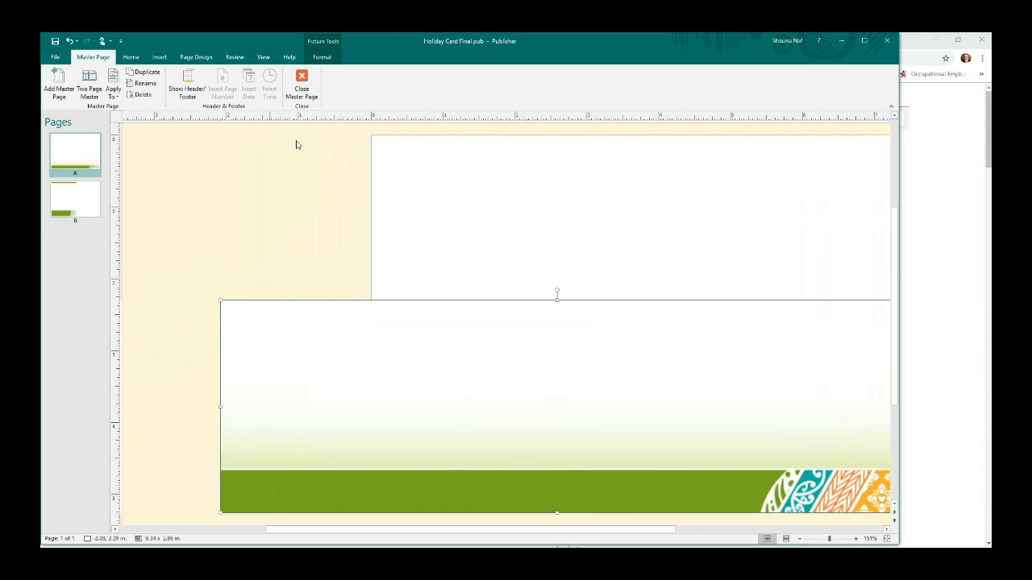
Crop the left side of the background strip to the page's left edge.
left_click(322, 56)
left_click(599, 93)
left_click(607, 111)
left_click_drag(220, 407, 372, 384)
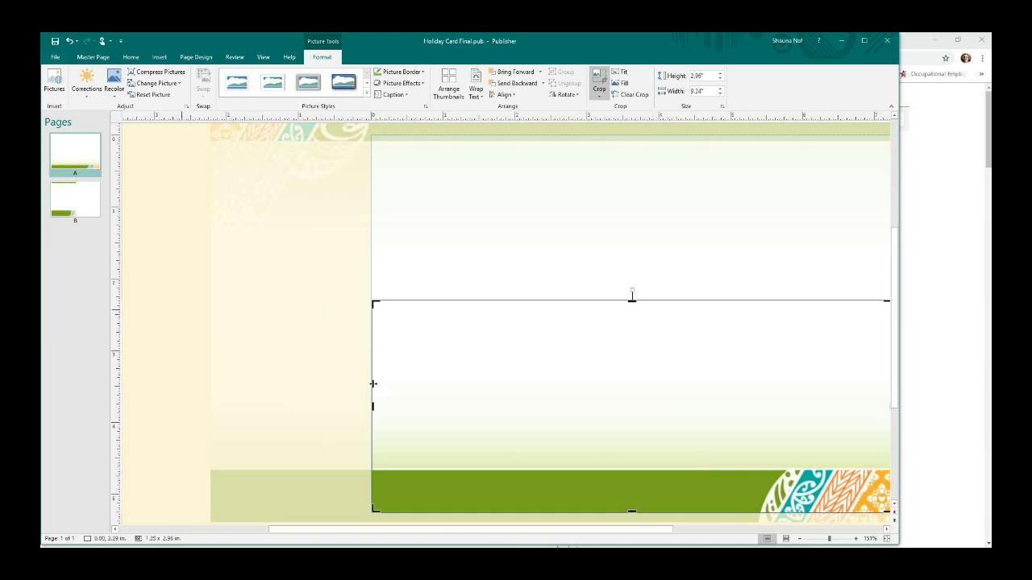
left_click(177, 304)
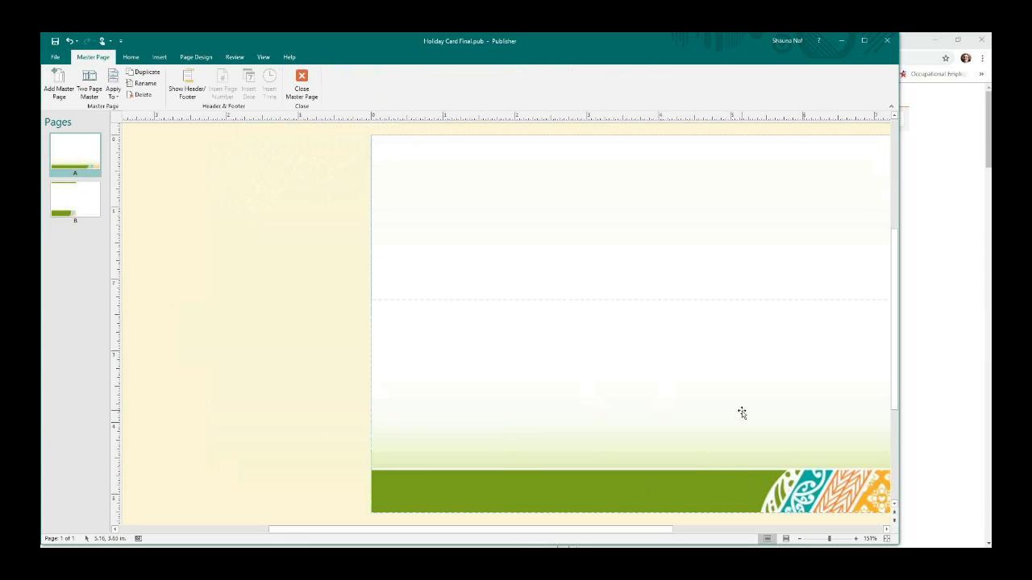
Delete master page B and return to the normal page view.
left_click(96, 213)
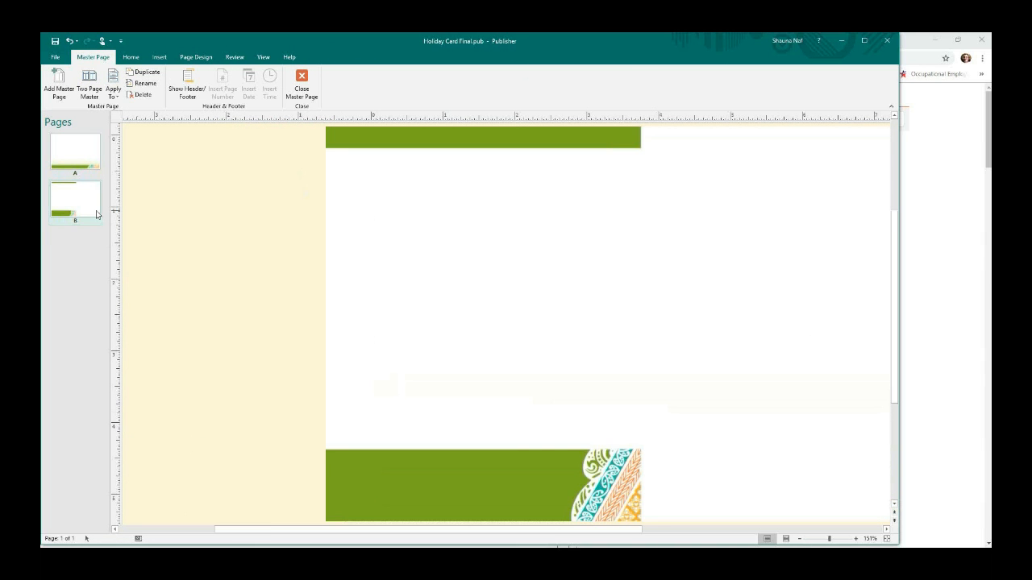
right_click(97, 213)
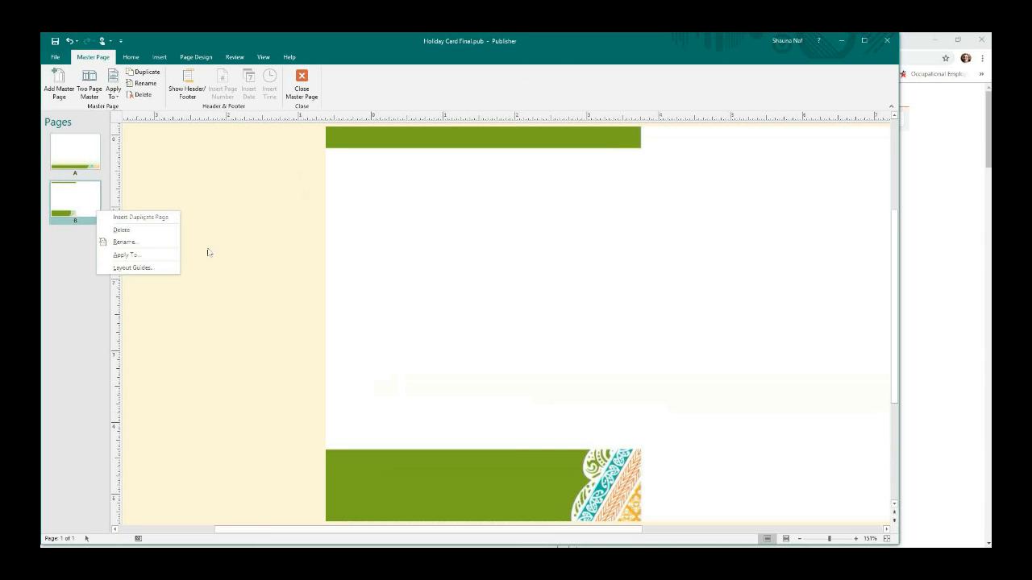
left_click(135, 229)
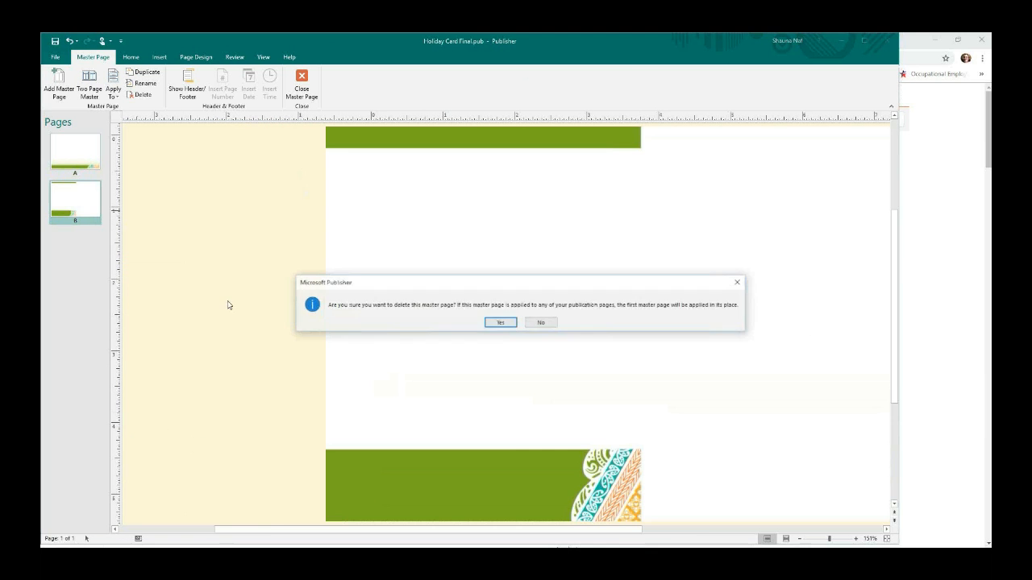
left_click(500, 323)
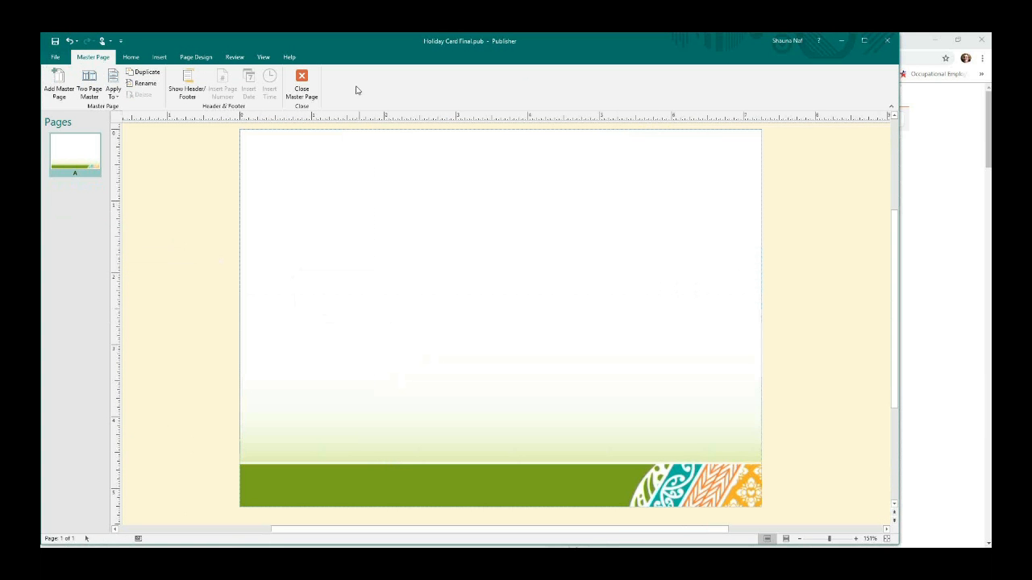
left_click(302, 78)
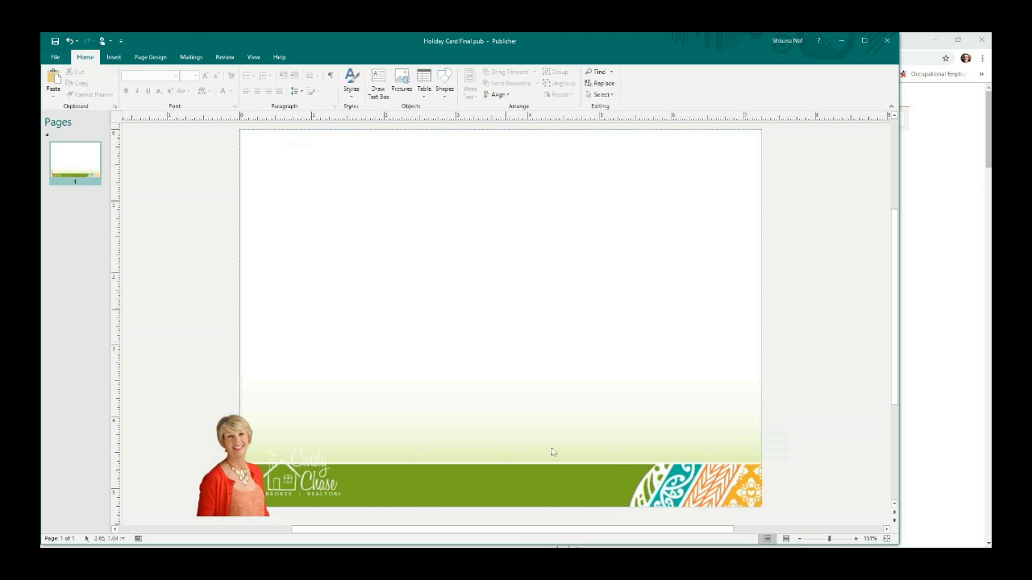
Move the portrait and name logo together up and right so both sit inside the page's lower-left area.
left_click_drag(168, 413, 359, 520)
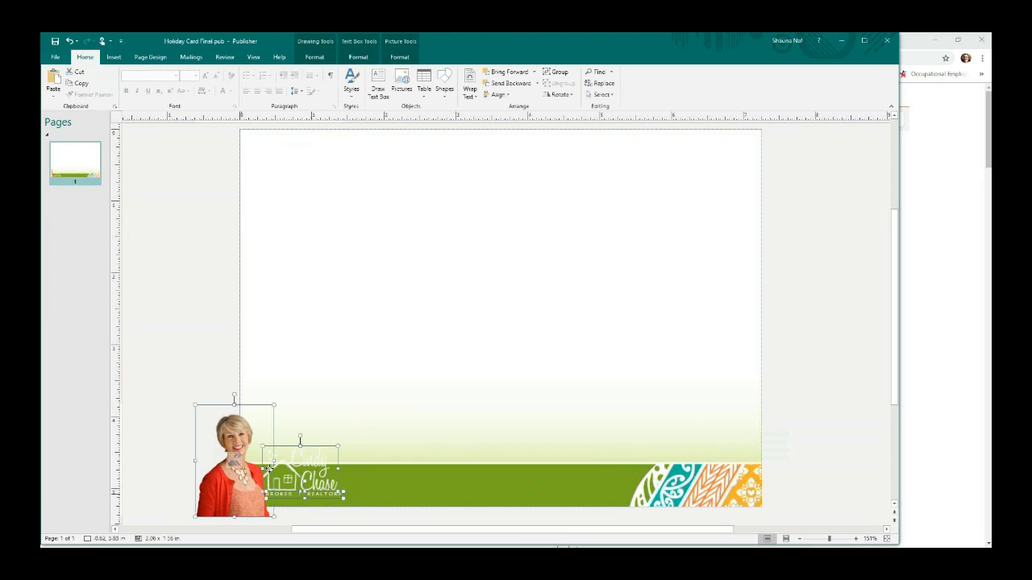
left_click_drag(323, 449, 338, 440)
left_click(202, 426)
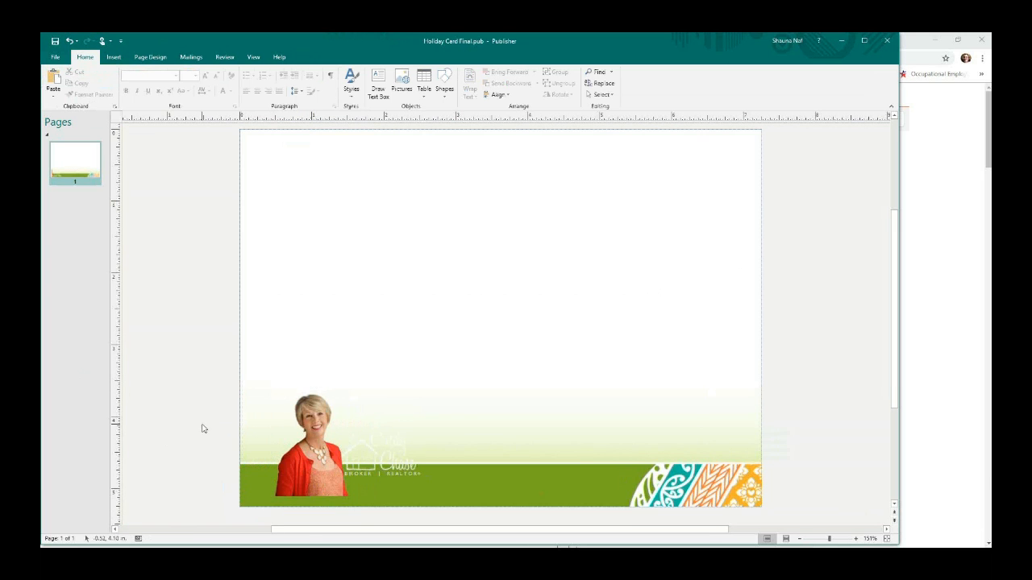
scroll(203, 429, "up", 1)
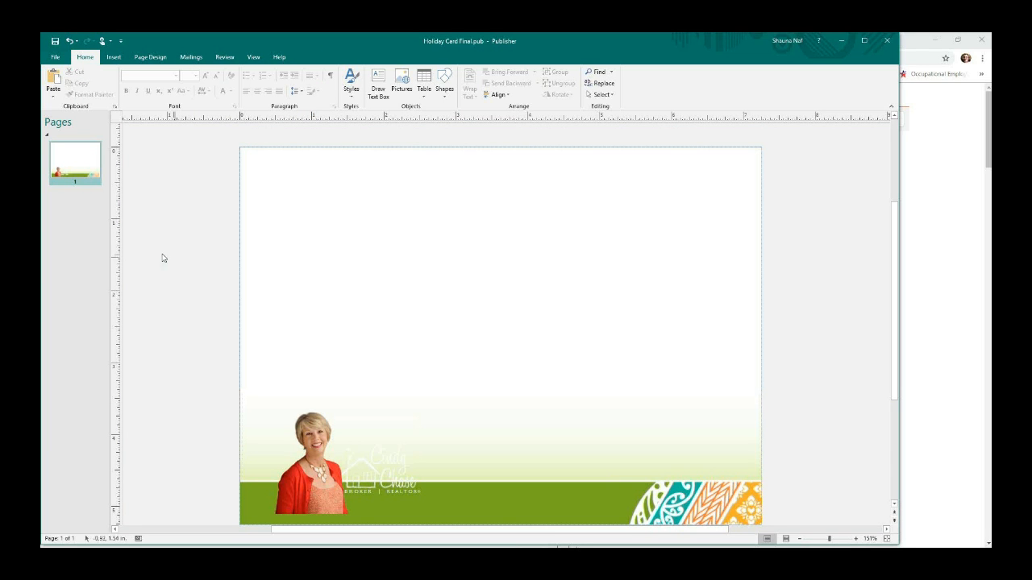
Start inserting a picture and browse the shared drive to the client's Delivered > Branding > Elements folder.
left_click(114, 57)
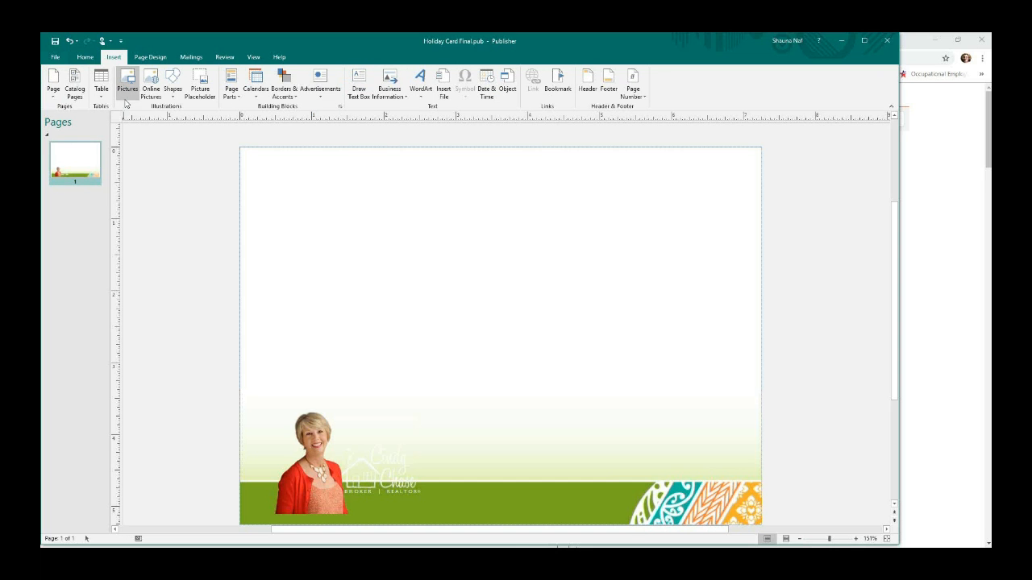
left_click(126, 84)
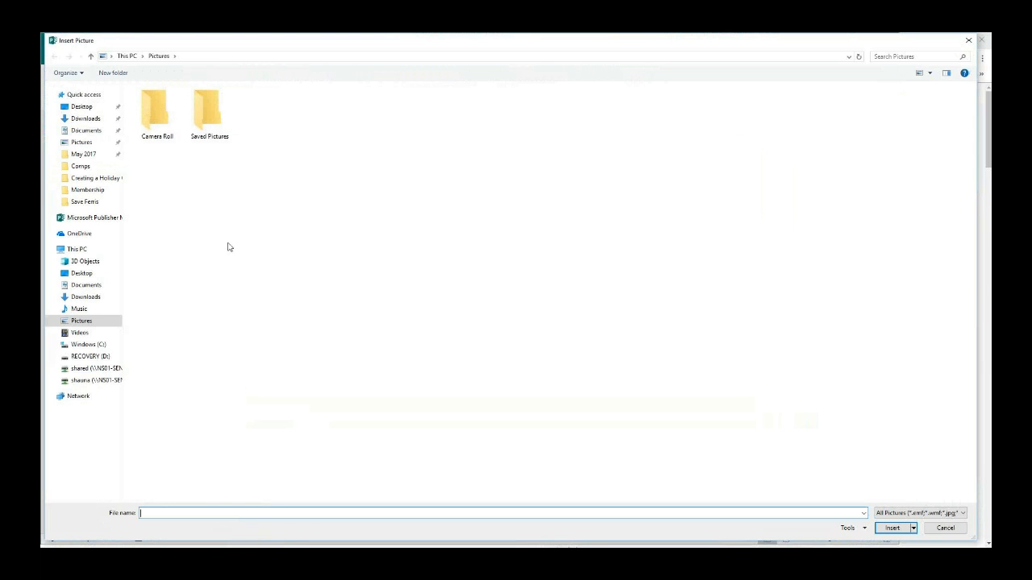
left_click(111, 369)
double_click(158, 330)
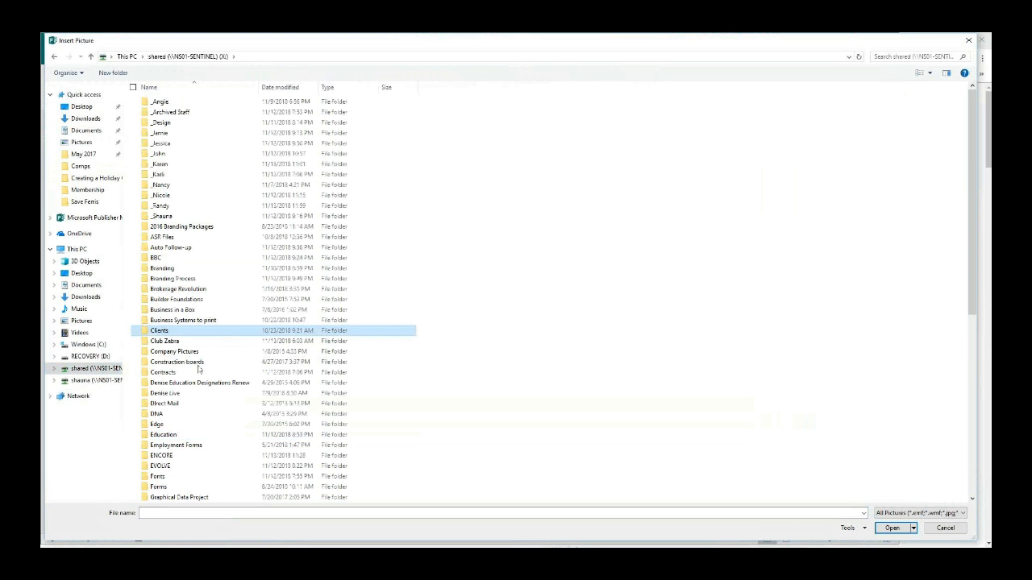
double_click(151, 155)
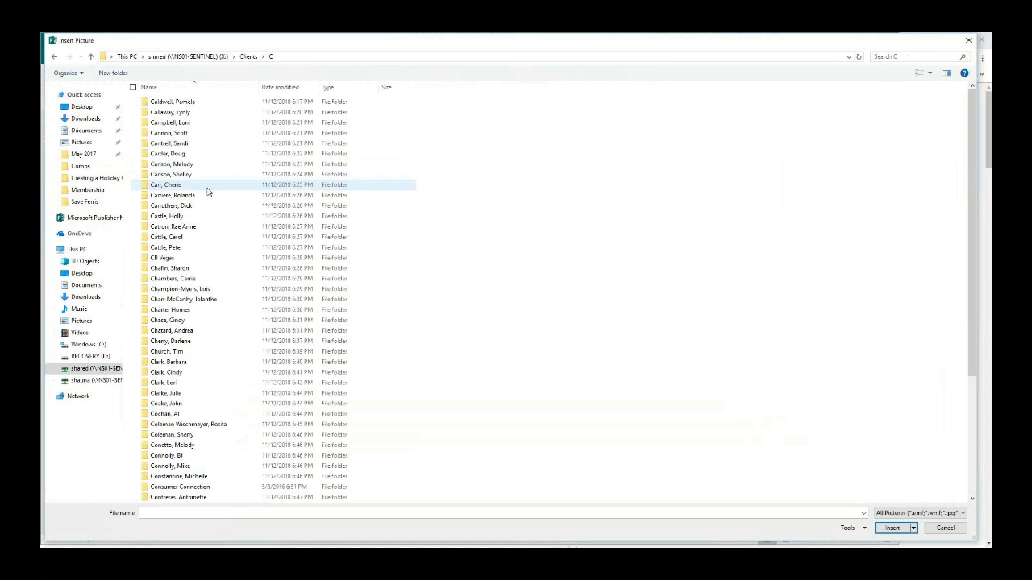
double_click(184, 321)
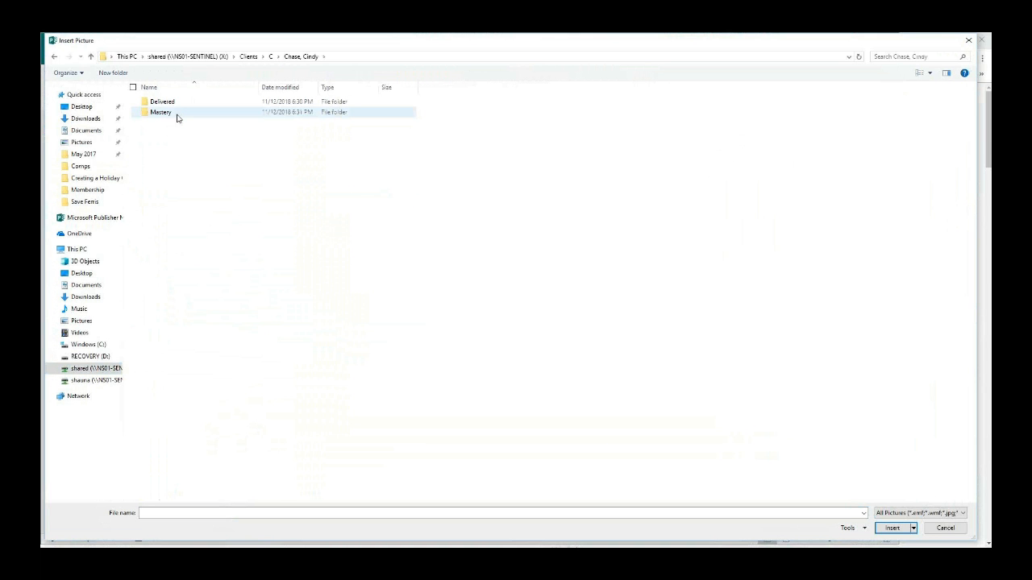
double_click(176, 104)
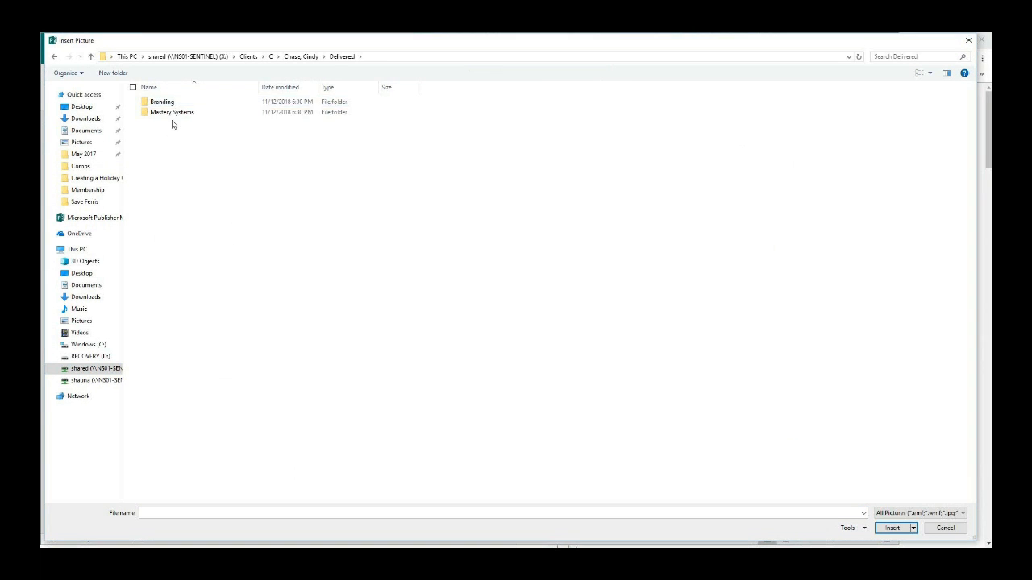
double_click(167, 102)
double_click(162, 102)
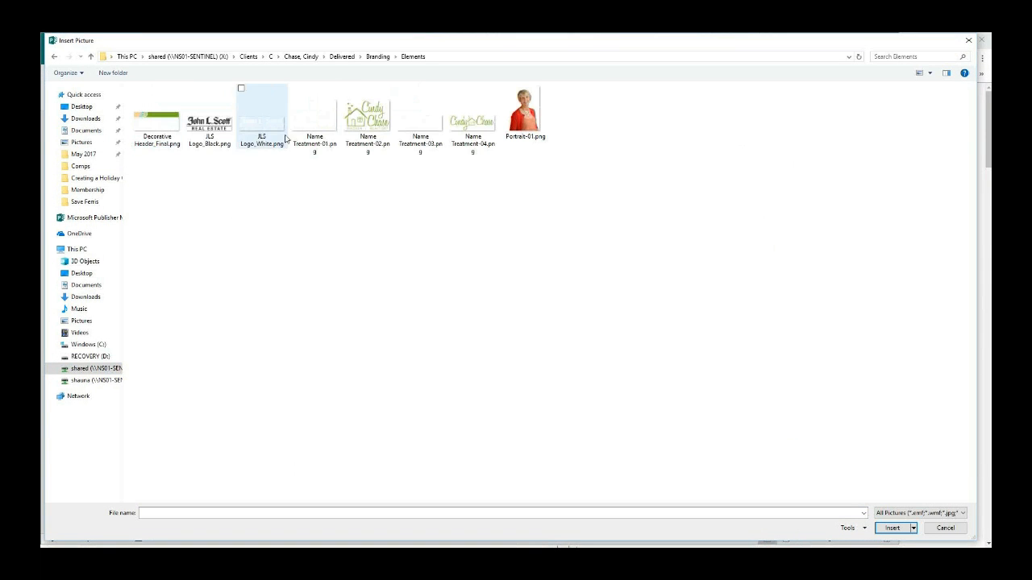
Show the files as larger thumbnails and insert Decorative Header_Final.png.
left_click(929, 73)
left_click(950, 53)
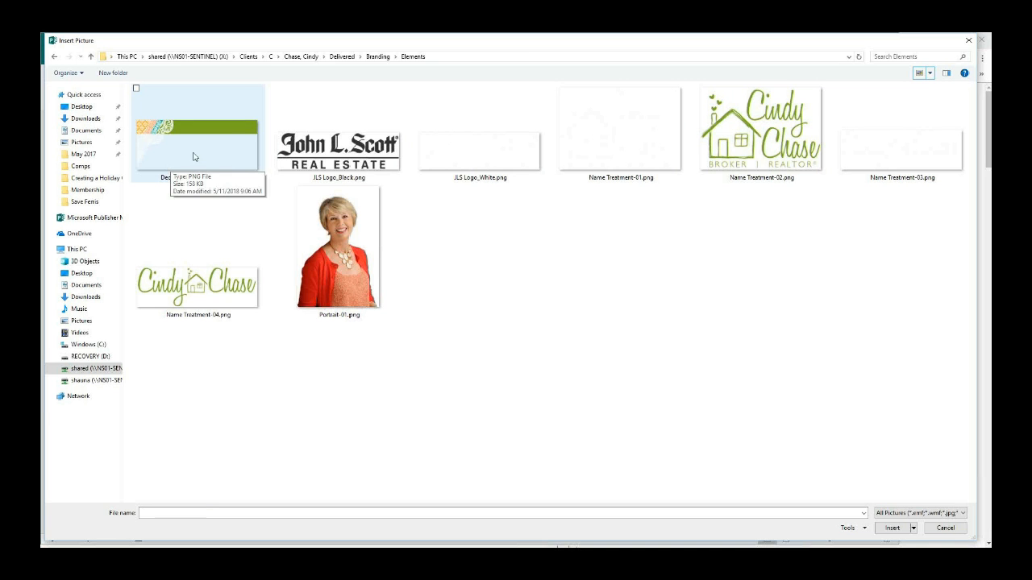
left_click(194, 157)
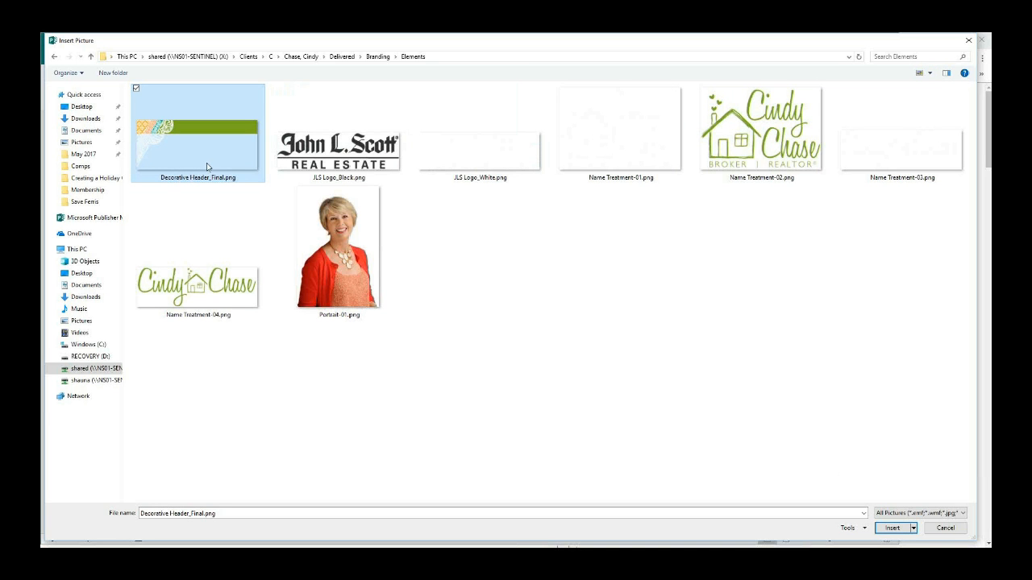
left_click(892, 528)
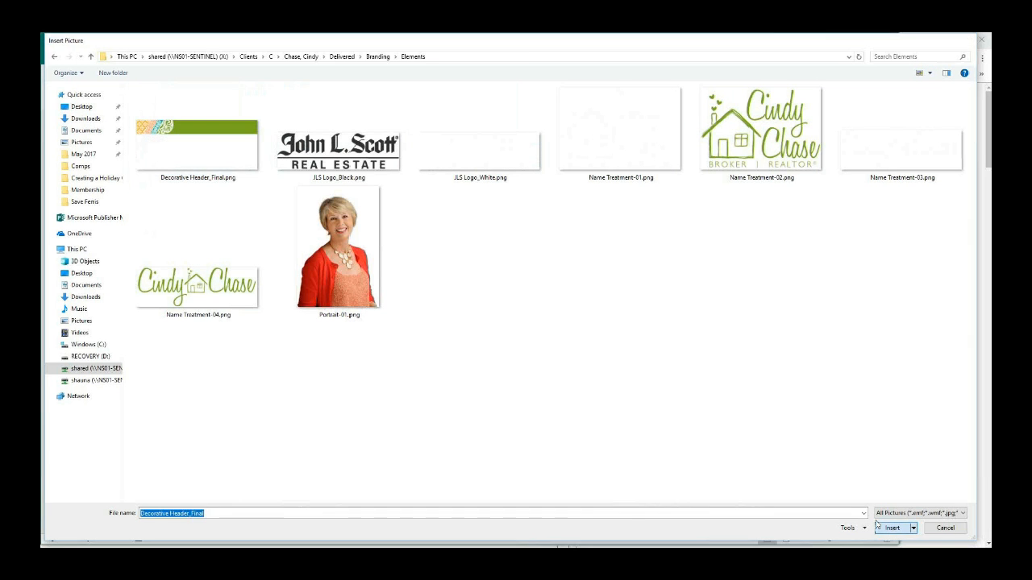
Align the decorative header with the page's upper-left corner and enlarge it to the page width, 7.25 by 2.97 inches.
left_click_drag(394, 240, 361, 159)
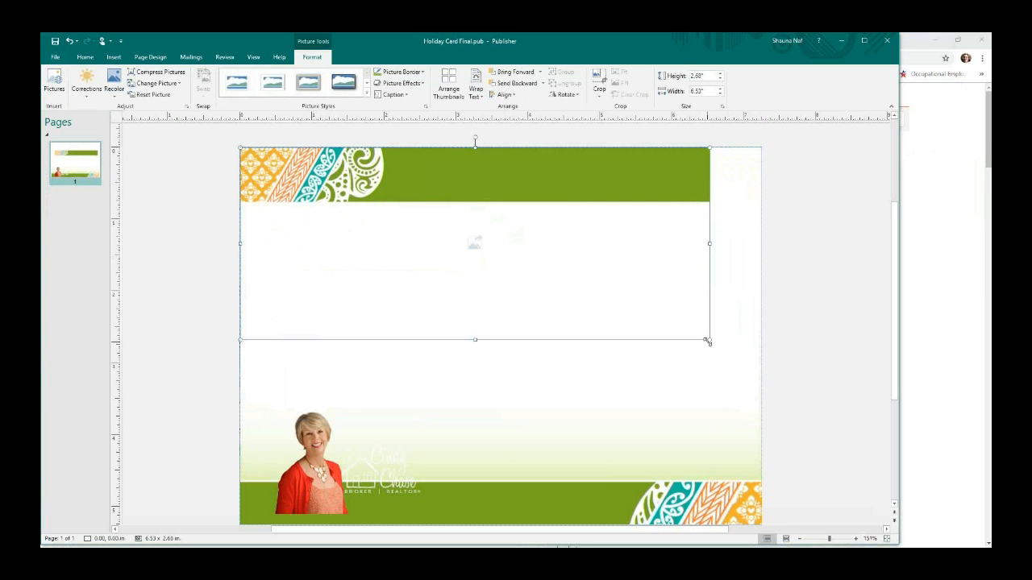
left_click_drag(711, 341, 763, 356)
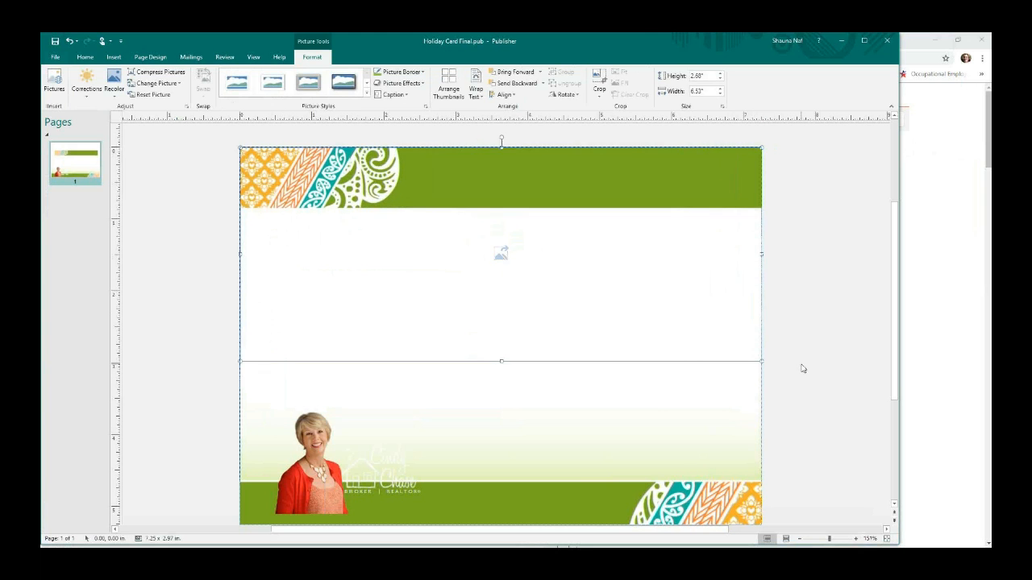
left_click(797, 400)
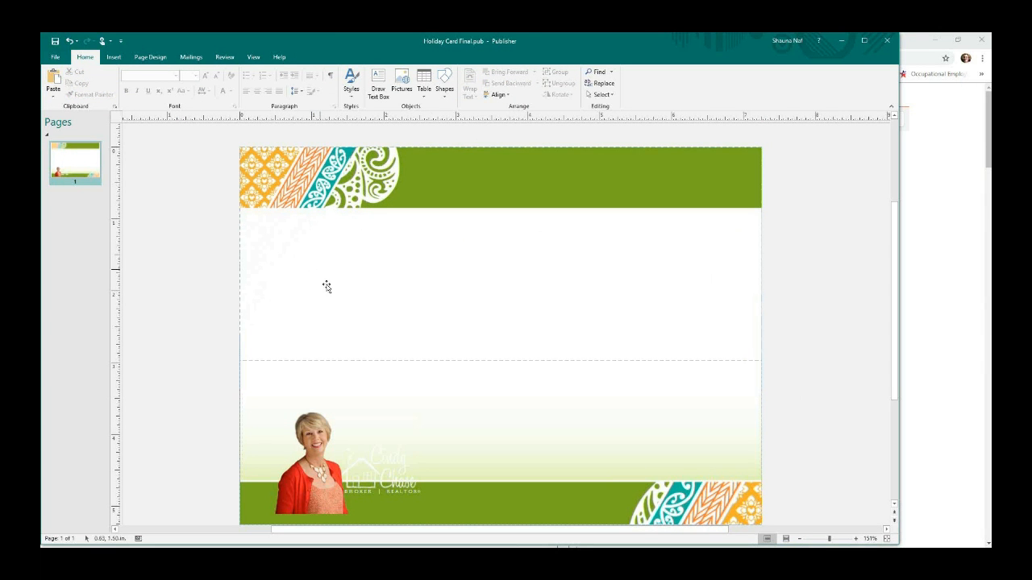
Draw a rectangle about 4.26 by 2.76 inches over the header's left part, with a light green fill and no outline.
left_click(452, 97)
left_click(468, 117)
left_click_drag(222, 185, 528, 383)
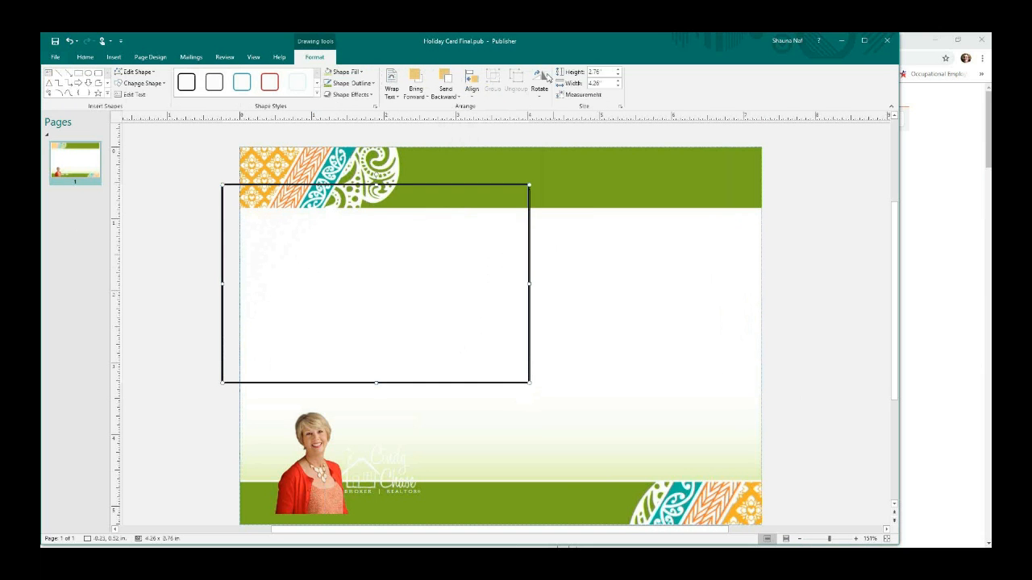
left_click(329, 73)
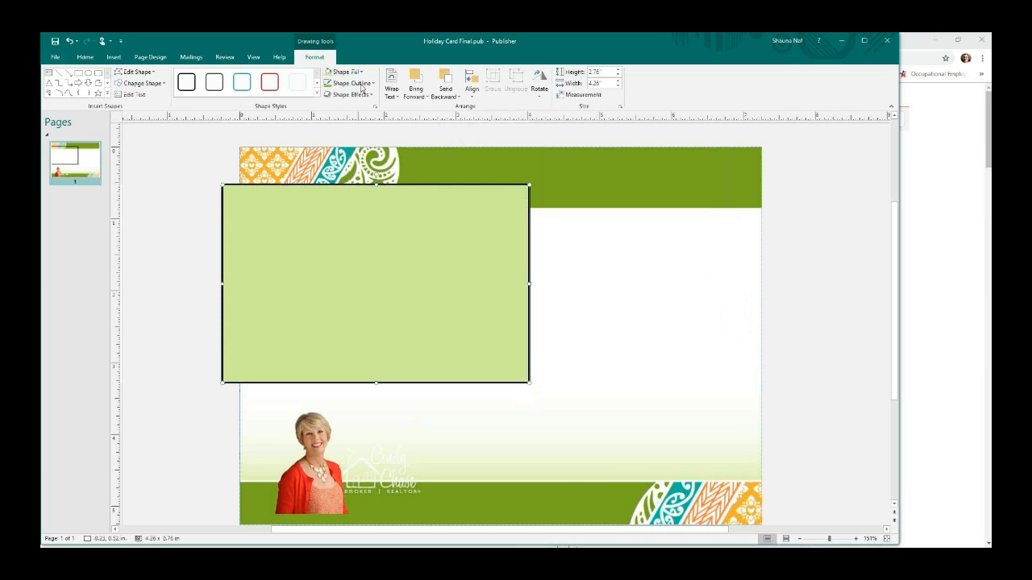
left_click(372, 84)
left_click(364, 197)
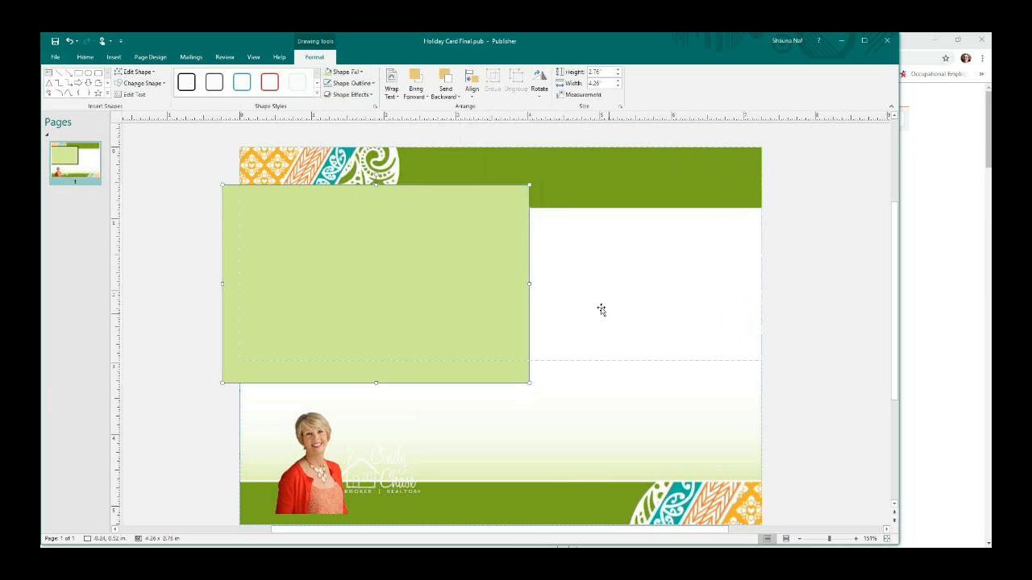
Send the green rectangle behind the header picture and trim its left side to the page edge.
left_click(444, 81)
left_click(203, 244)
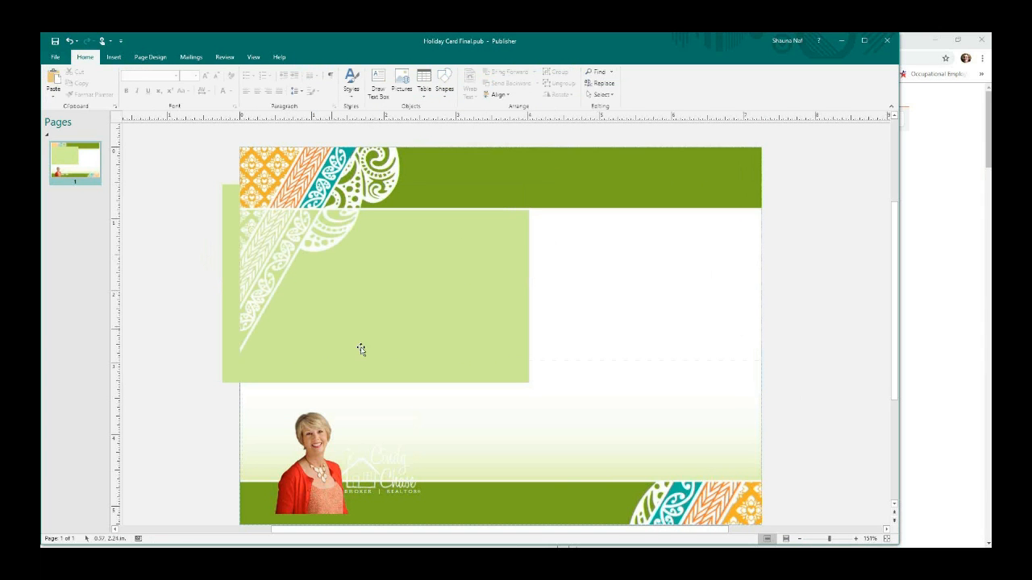
left_click(235, 283)
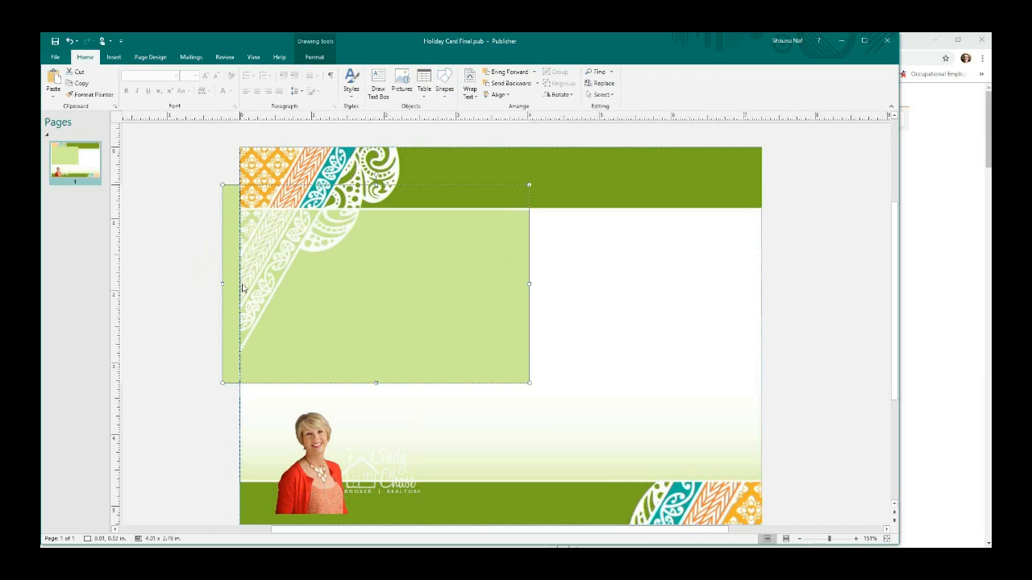
left_click(153, 252)
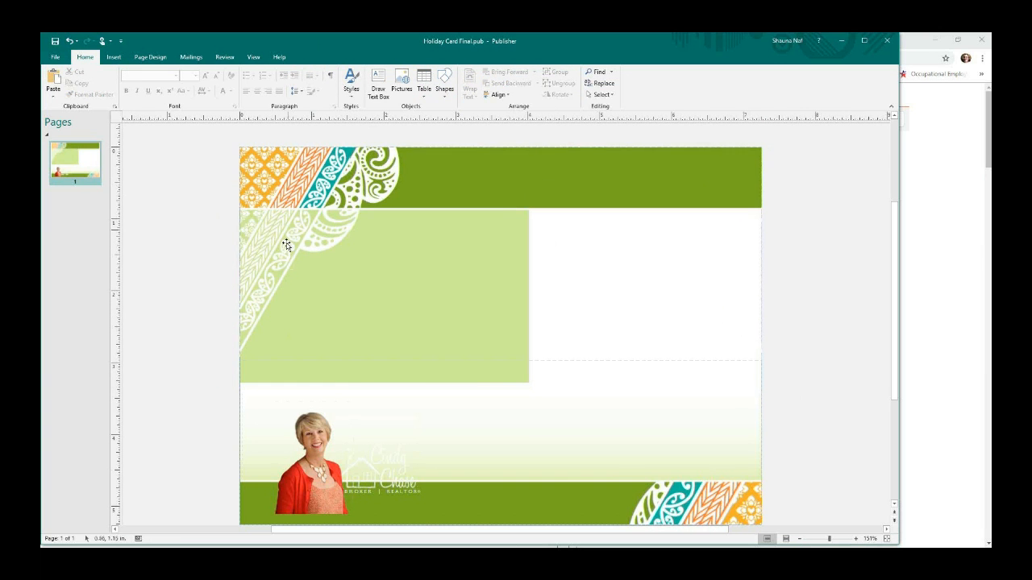
Delete the green test rectangle behind the header.
left_click(477, 375)
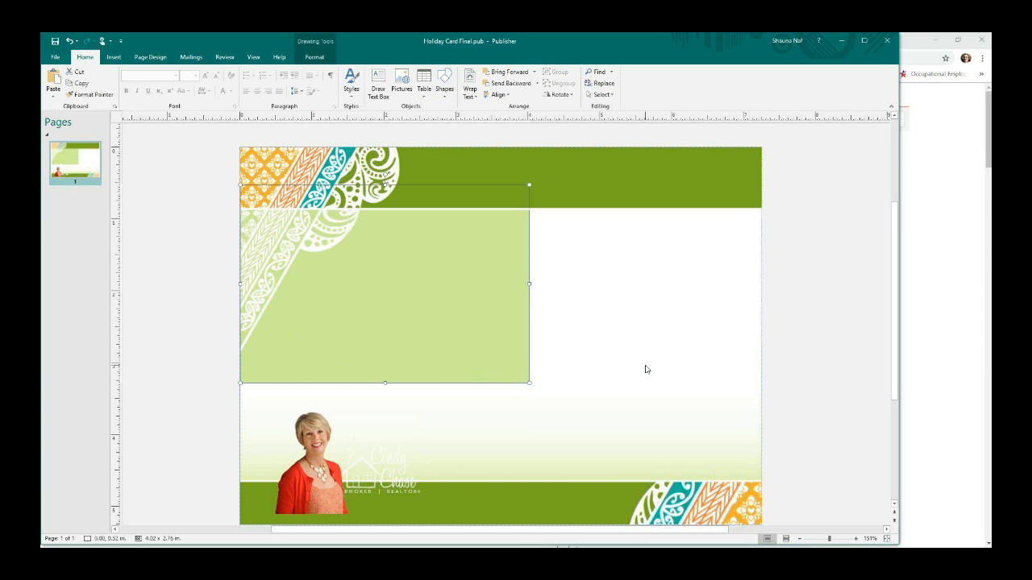
key("Delete")
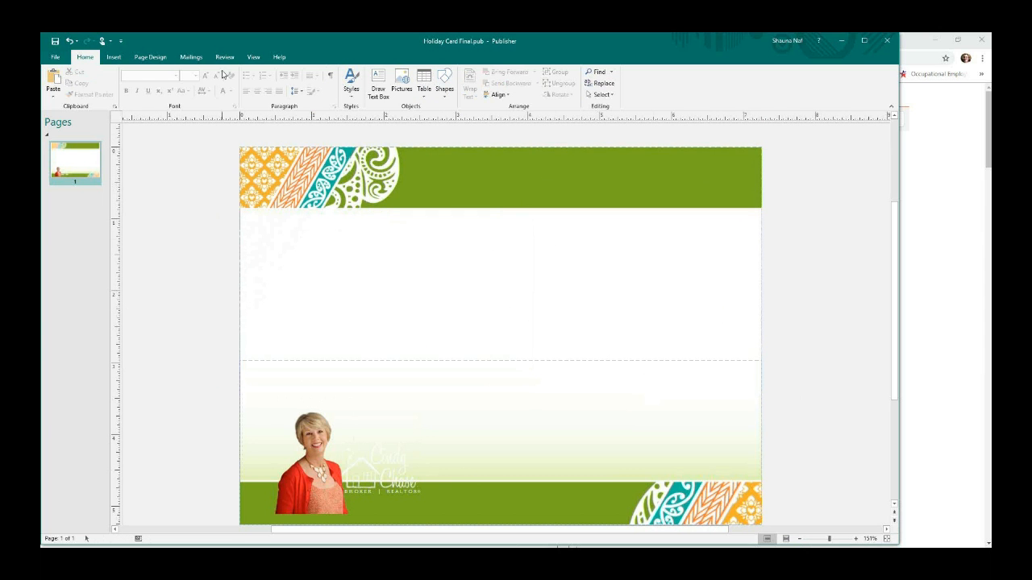
Start inserting another picture and browse the shared drive to Mastery > Mastery Forums > Creating a Holiday Card.
left_click(113, 58)
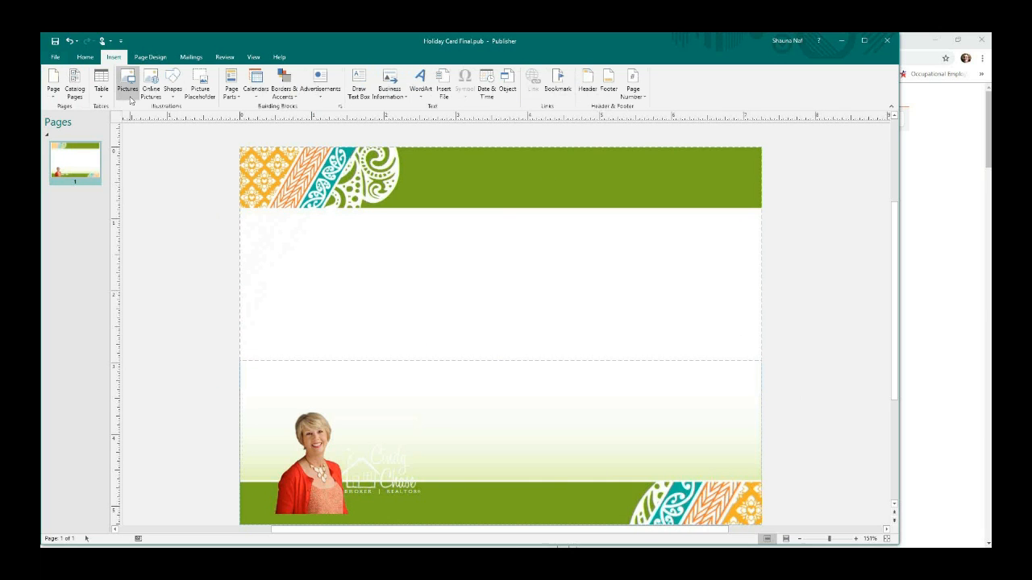
left_click(132, 95)
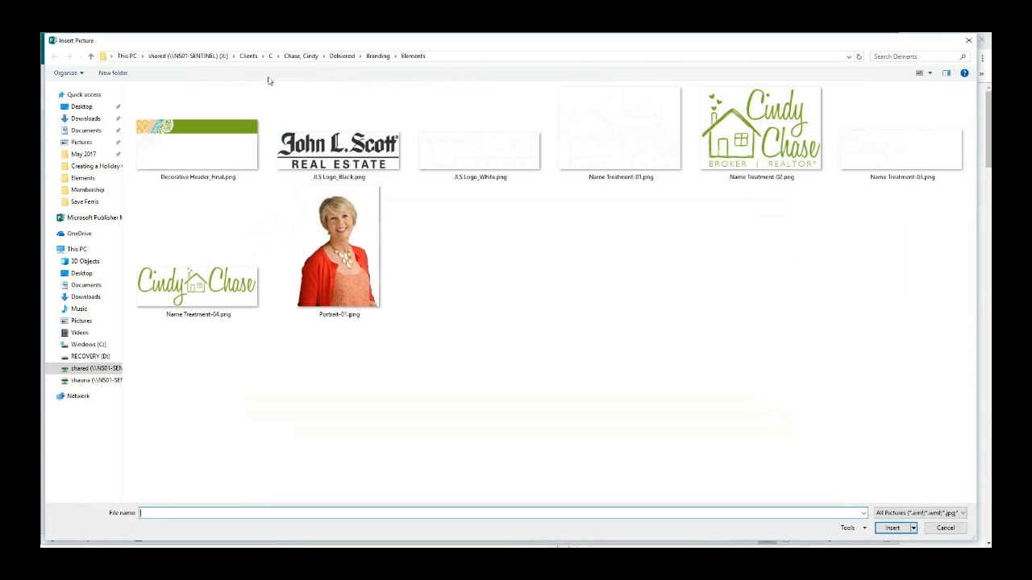
left_click(93, 369)
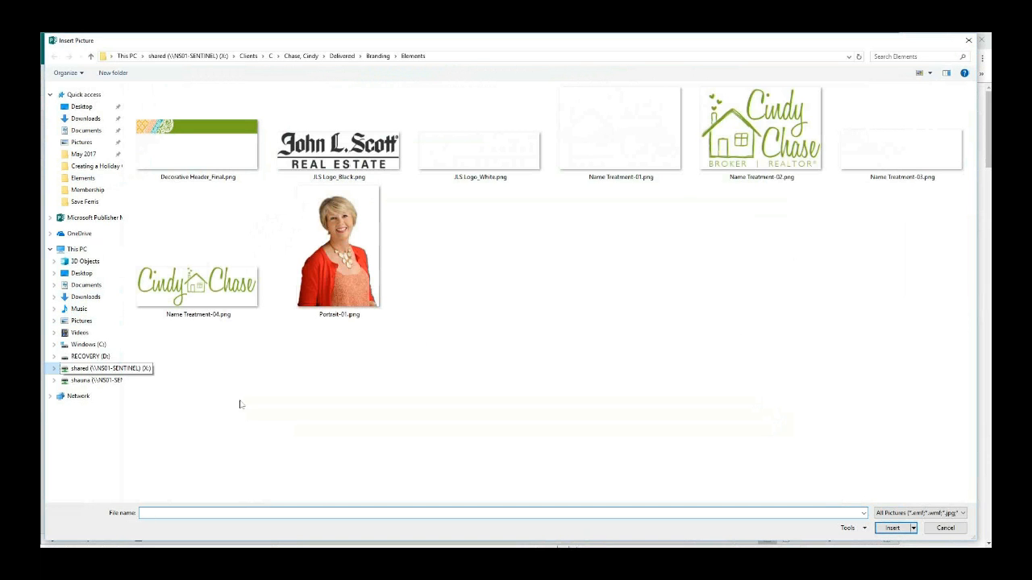
left_click(610, 417)
scroll(610, 417, "down", 4)
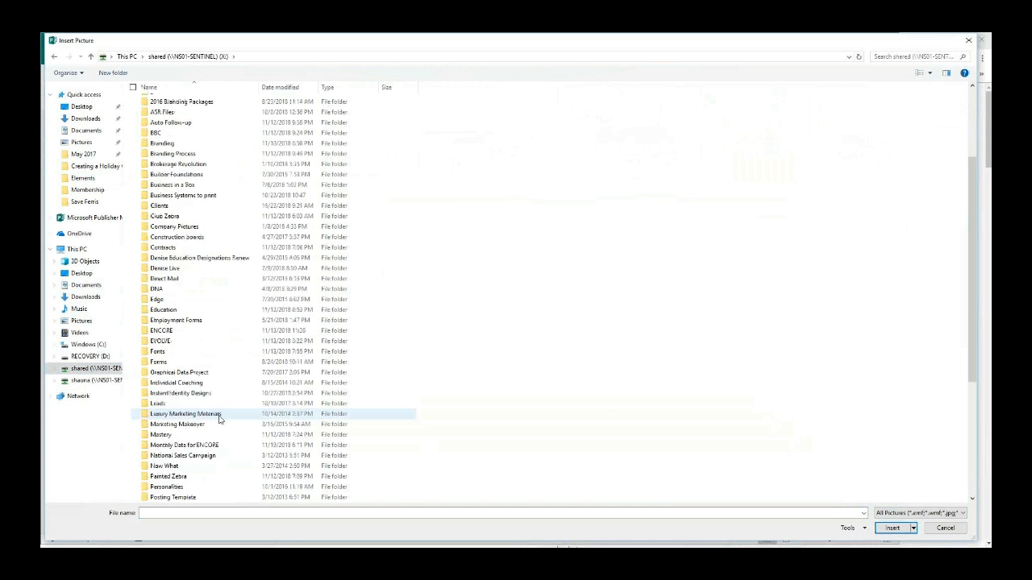
double_click(173, 434)
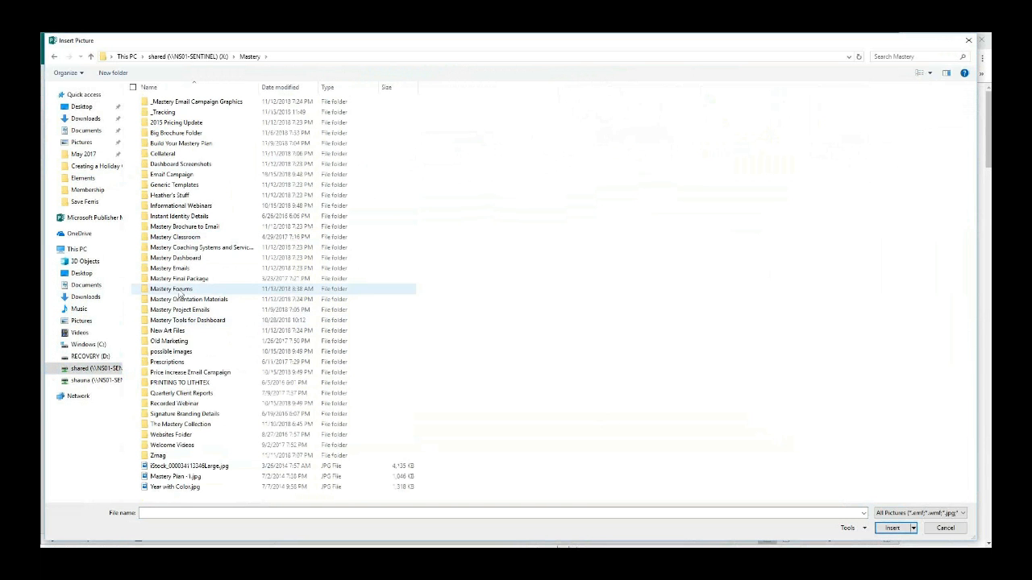
double_click(179, 290)
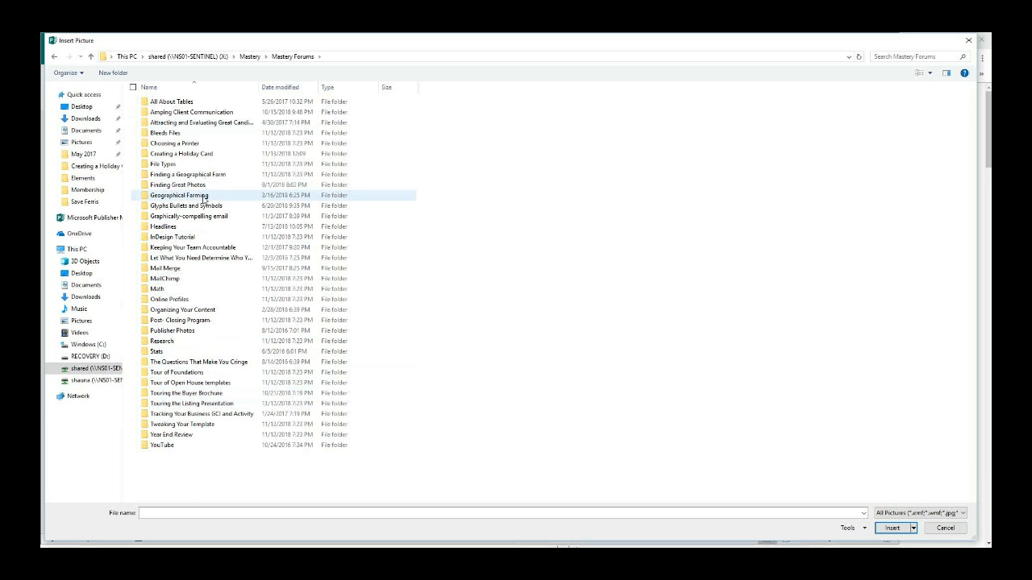
double_click(181, 153)
Show the folder's pictures as larger thumbnails and insert iStock-877321636.jpg.
left_click(929, 73)
left_click(946, 46)
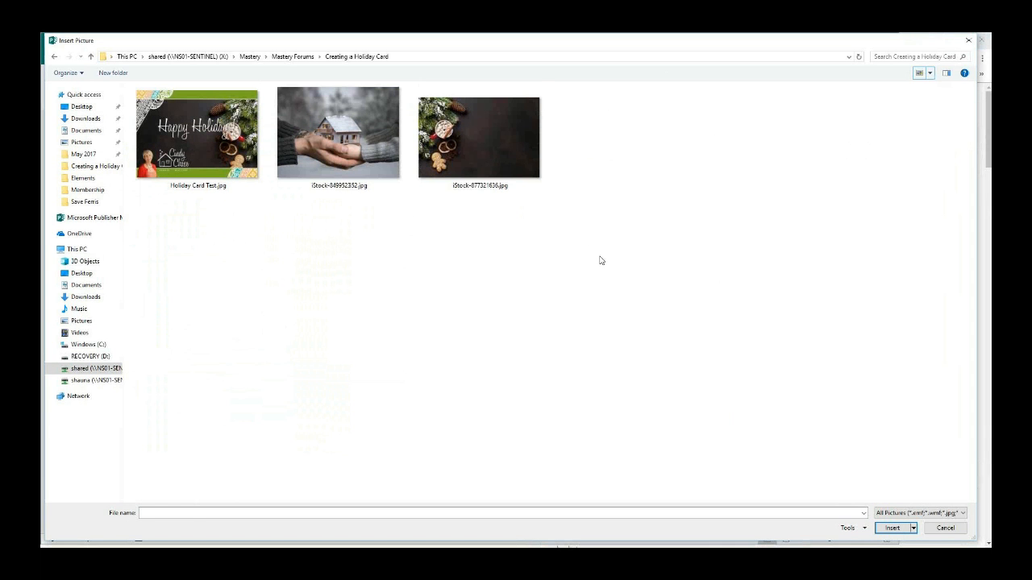
left_click(480, 131)
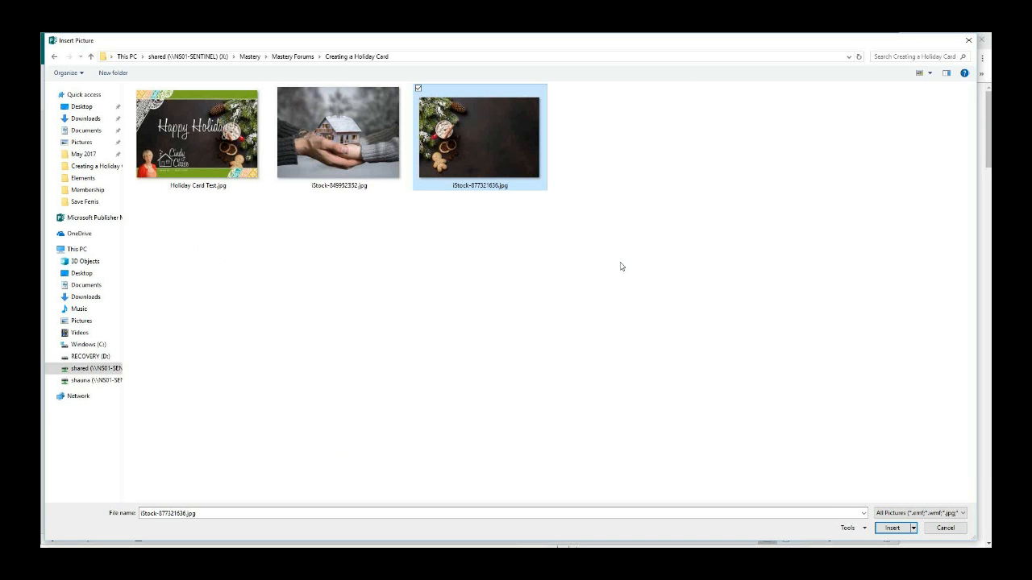
left_click(893, 527)
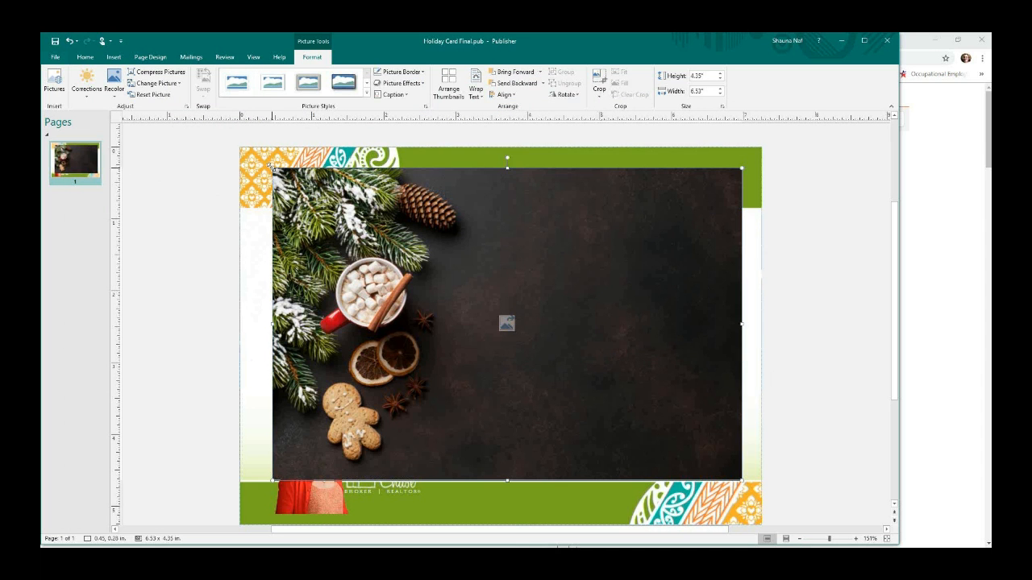
Enlarge the holiday photo to the page width, 7.25 by 4.83 inches, and move it down and right, clear of the header.
left_click_drag(272, 168, 239, 147)
left_click_drag(742, 148, 768, 148)
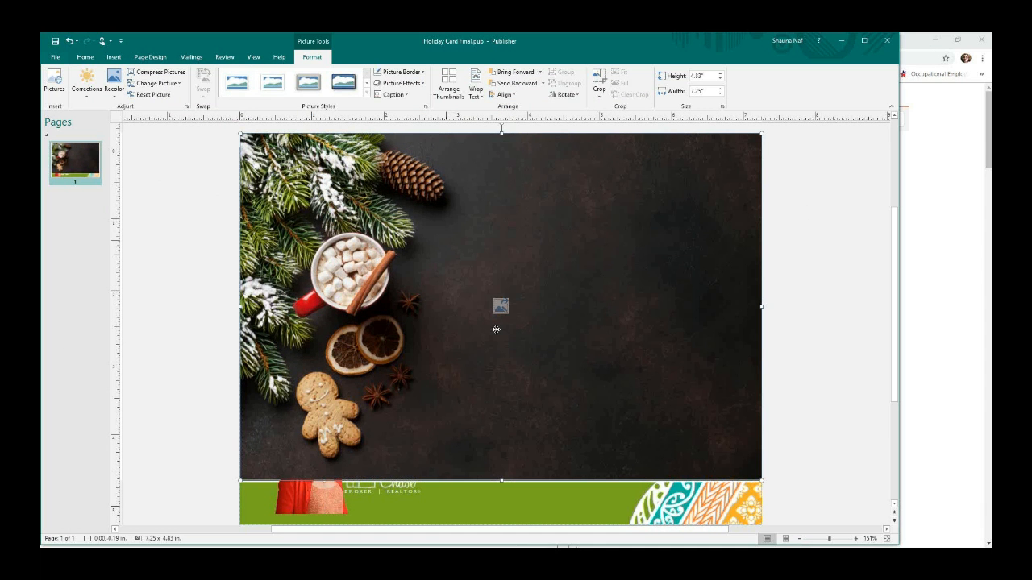
left_click_drag(497, 340, 629, 476)
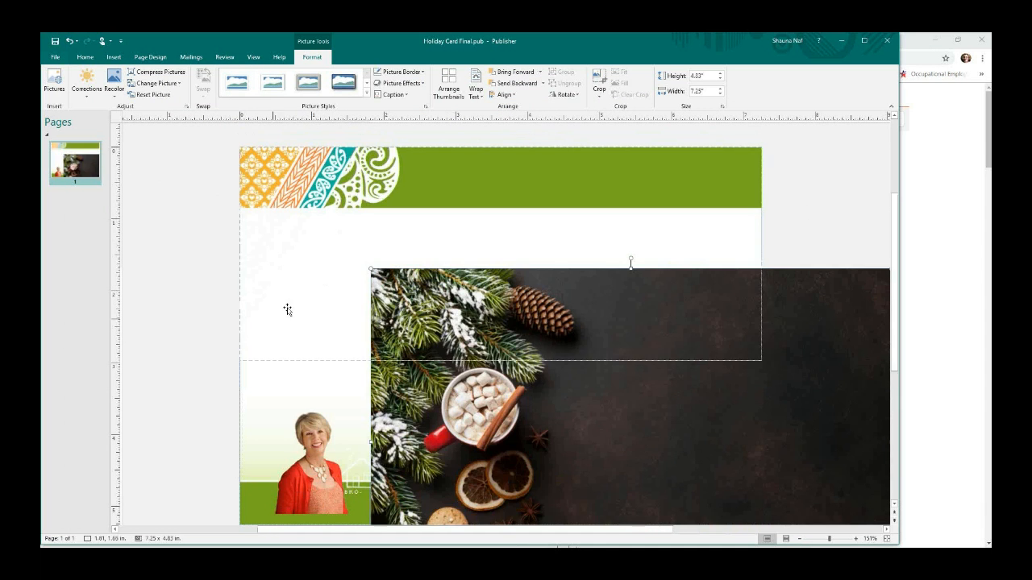
Fit the holiday photo between the page's side edges with a thin white gap below the header, and flip it horizontally.
left_click_drag(746, 457, 525, 364)
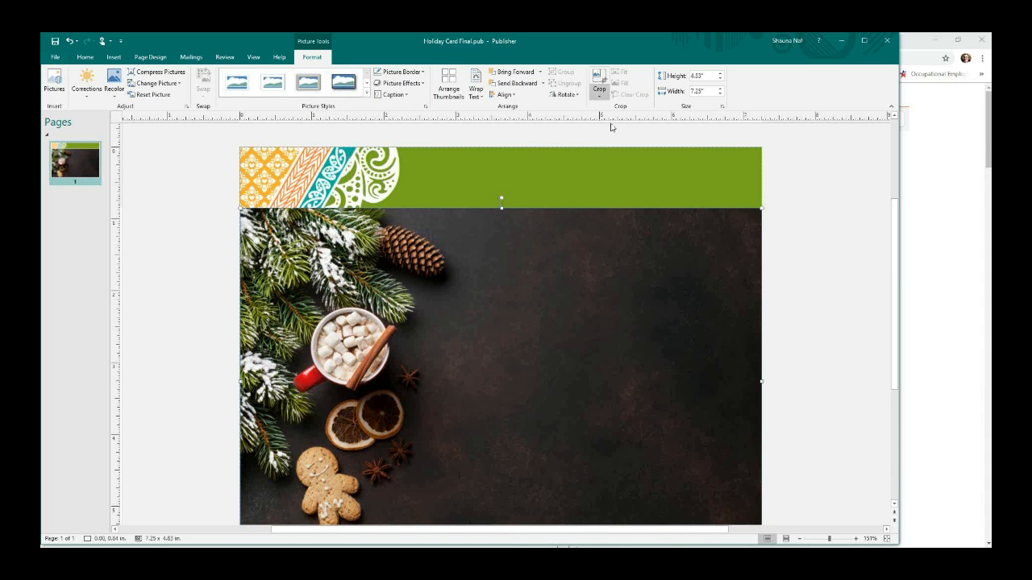
left_click(568, 95)
left_click(587, 143)
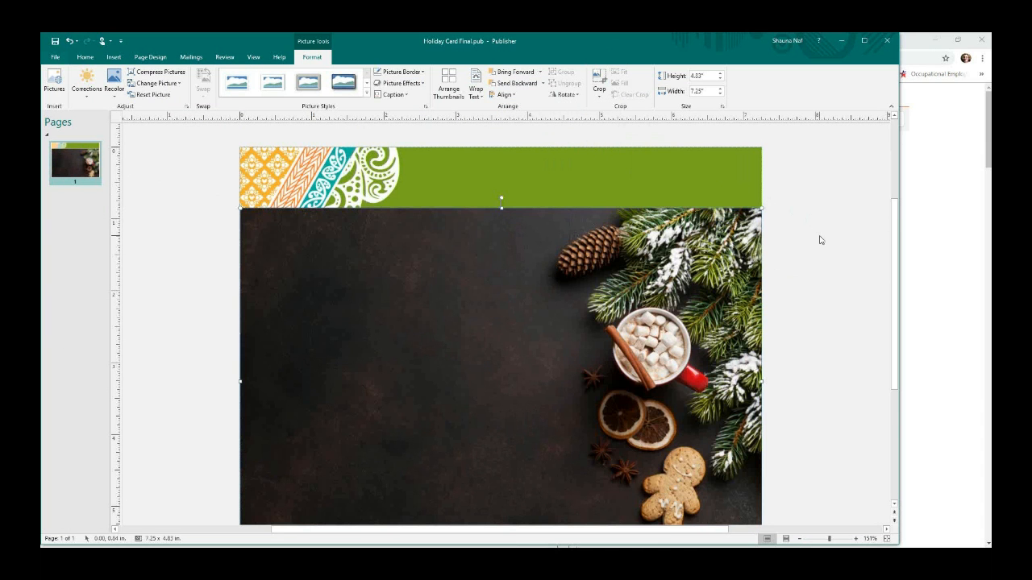
left_click(772, 350)
left_click(748, 369)
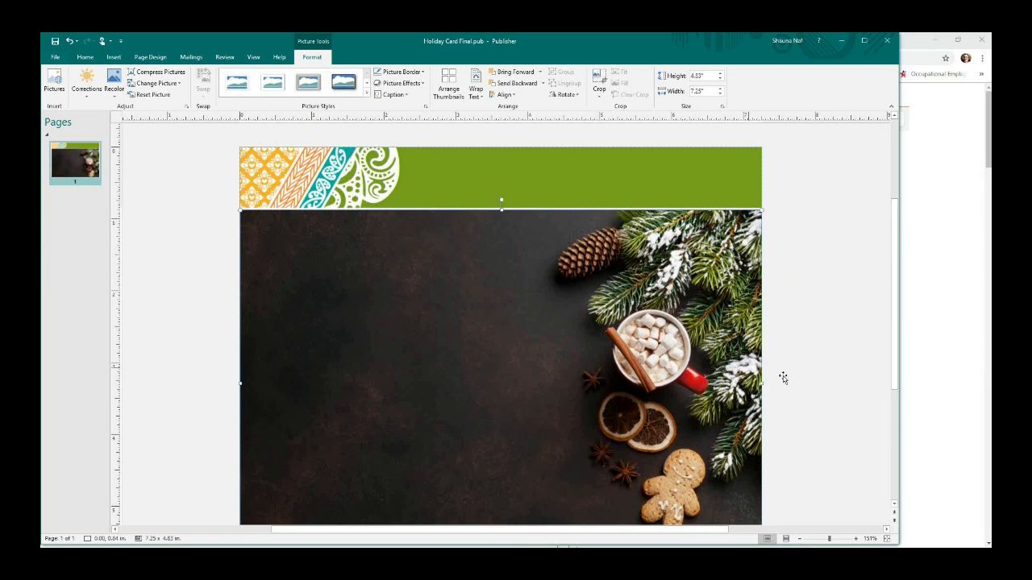
Crop the bottom of the holiday photo to just above the green footer band, about 3.76 inches high, and select the cropped photo.
left_click(862, 451)
scroll(830, 447, "down", 2)
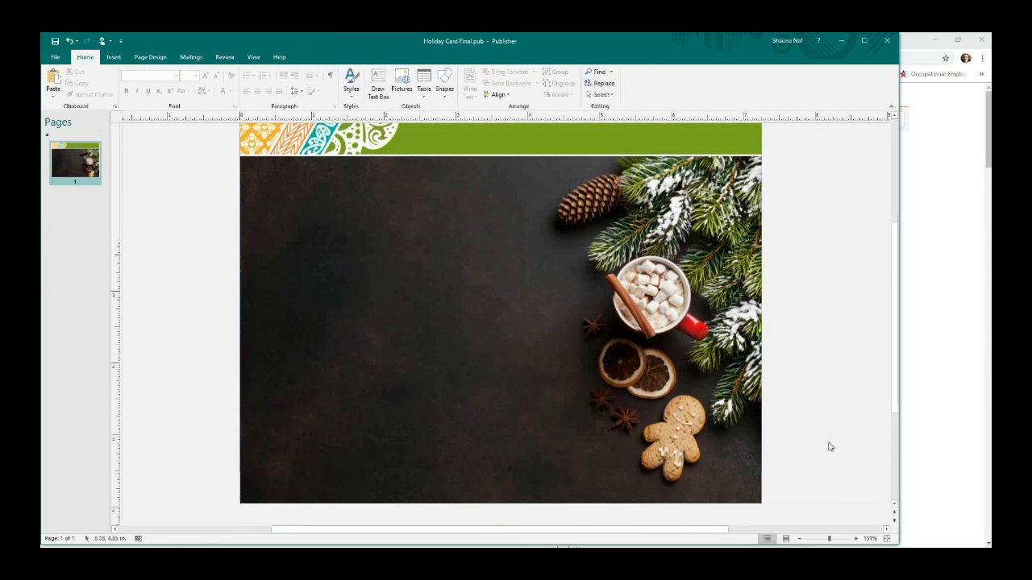
left_click(500, 309)
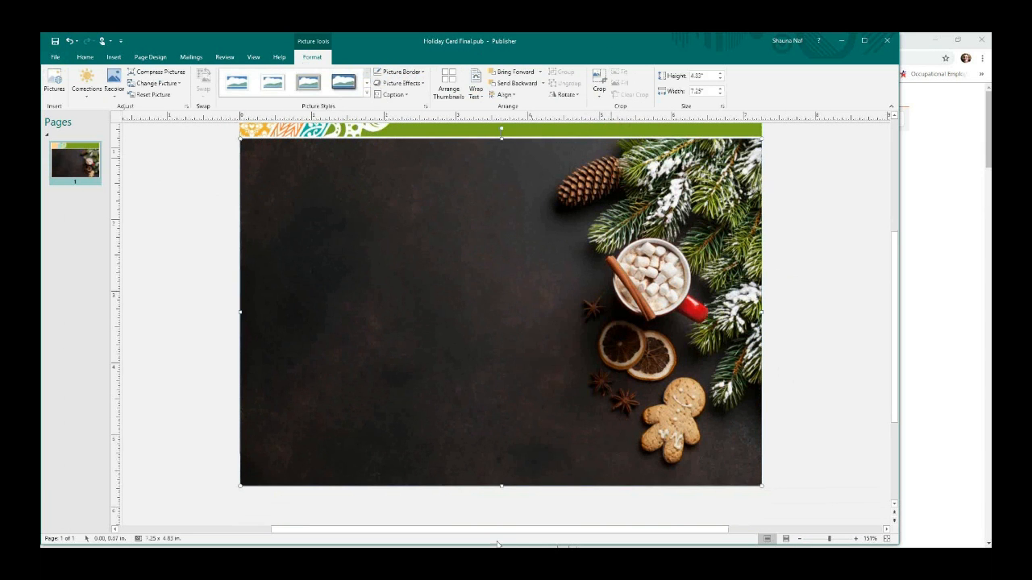
double_click(504, 487)
left_click_drag(501, 482, 507, 411)
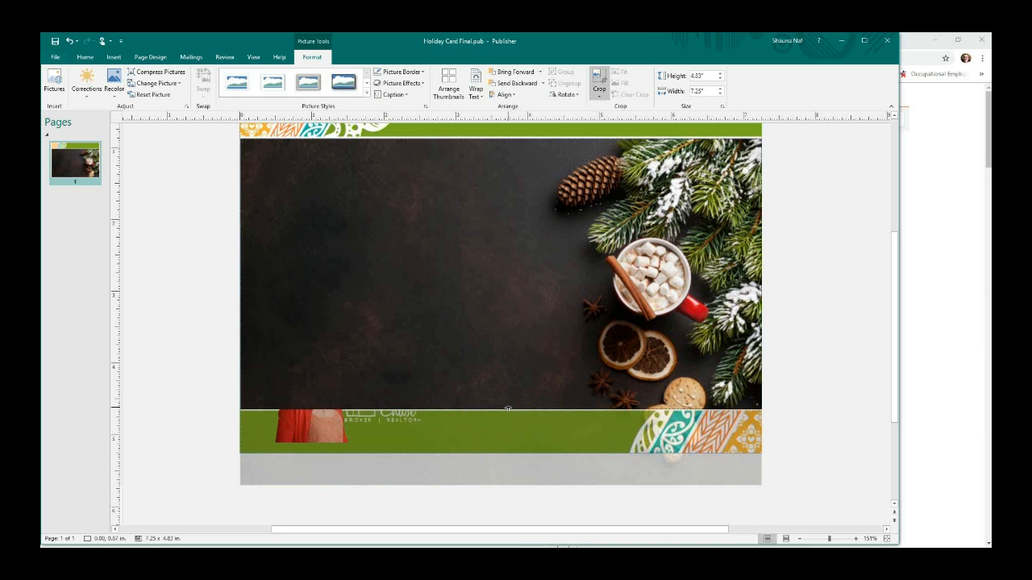
key("Escape")
left_click(797, 411)
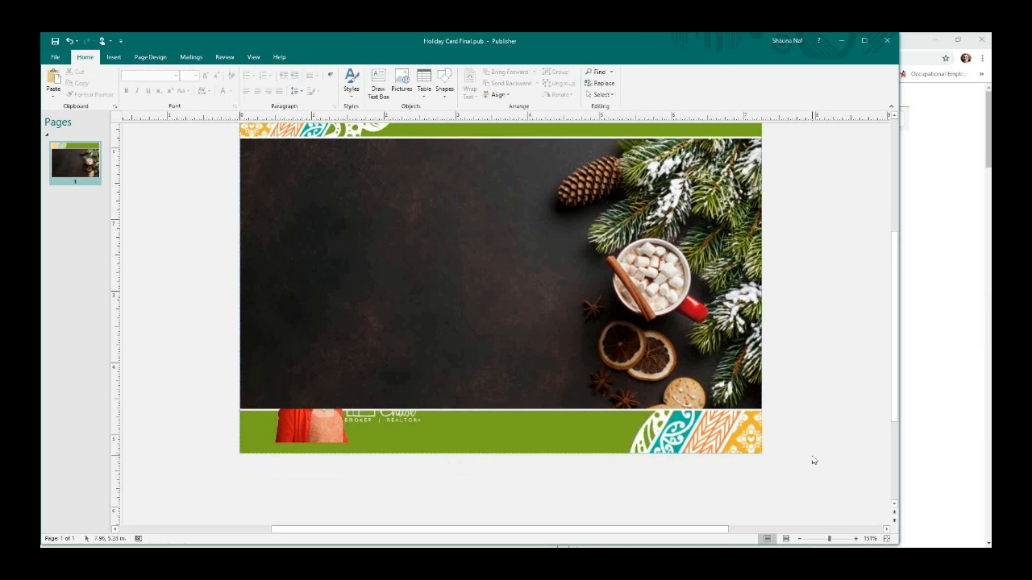
scroll(810, 458, "up", 2)
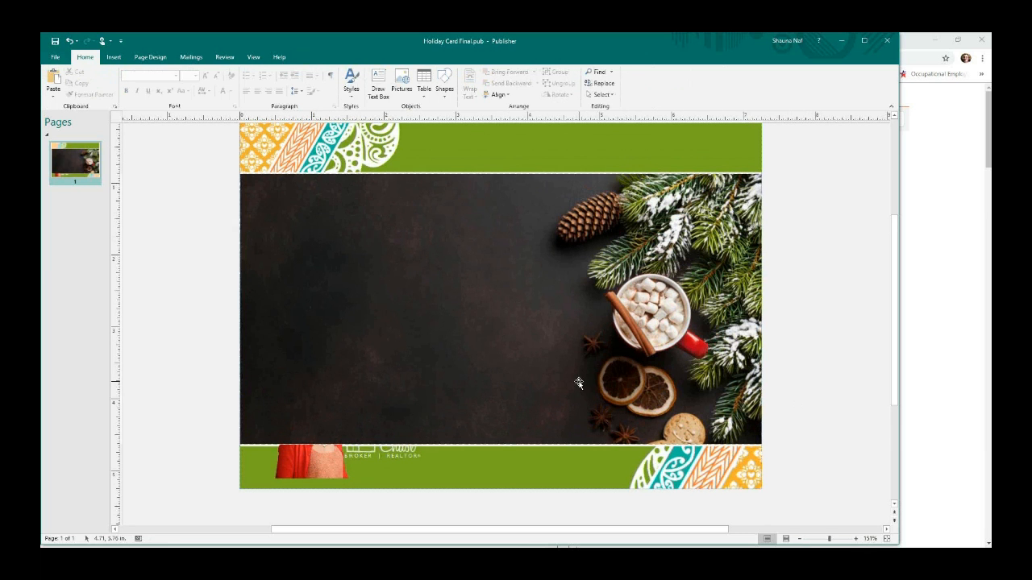
left_click(578, 384)
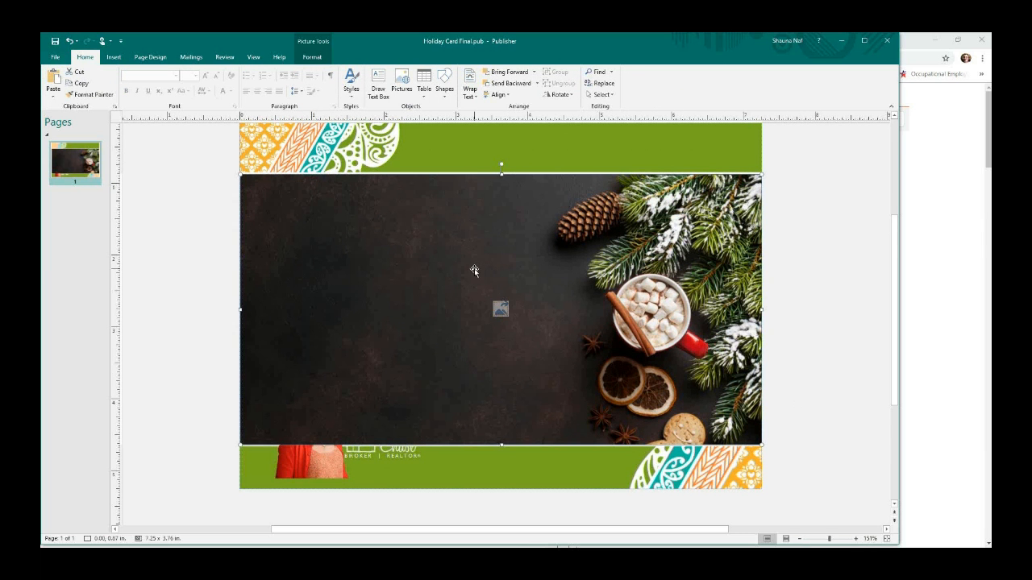